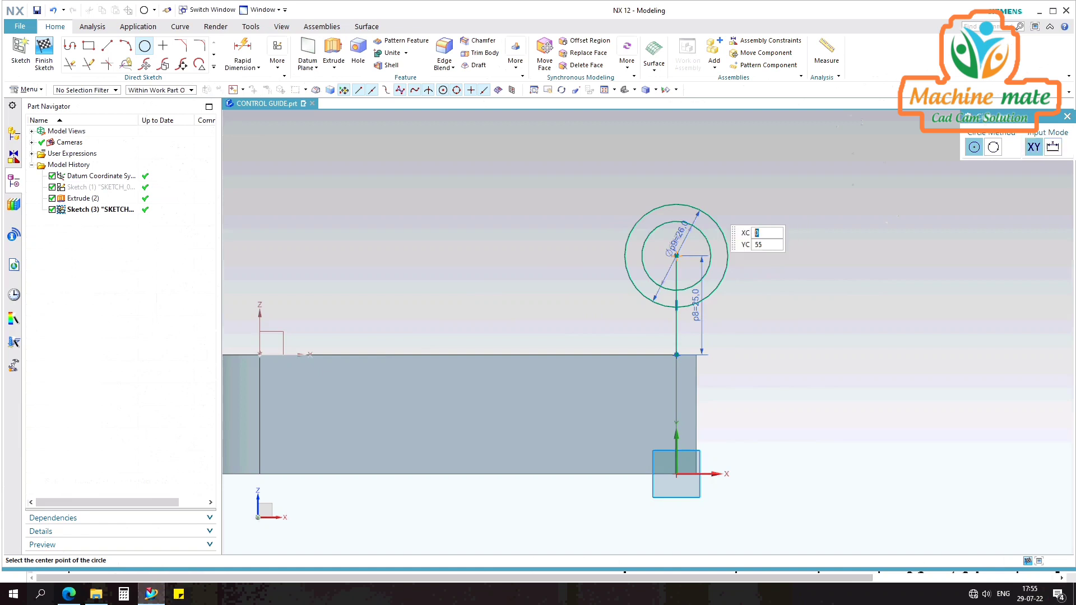
Move the outer circle's diameter dimension clear of the circles and set the inner circle's diameter to 14 mm
{"action": "key", "text": "Escape"}
{"action": "scroll", "coordinate": [699, 236], "scroll_direction": "up", "scroll_amount": 3}
{"action": "left_click_drag", "start_coordinate": [677, 185], "coordinate": [853, 207]}
{"action": "left_click", "coordinate": [853, 207]}
{"action": "left_click", "coordinate": [666, 210]}
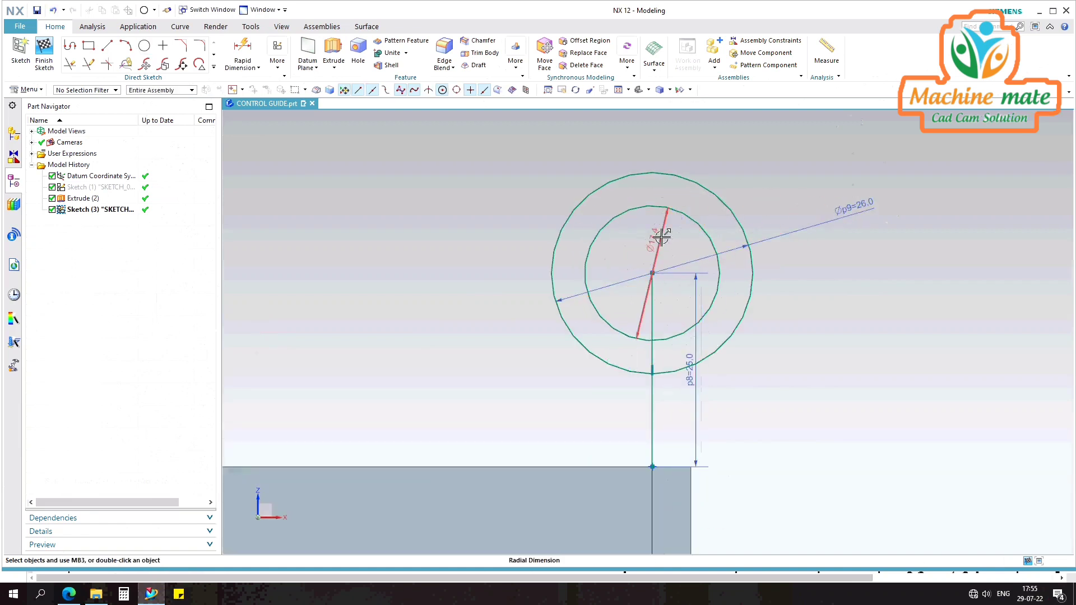
{"action": "left_click", "coordinate": [656, 235]}
{"action": "type", "text": "14"}
{"action": "key", "text": "Return"}
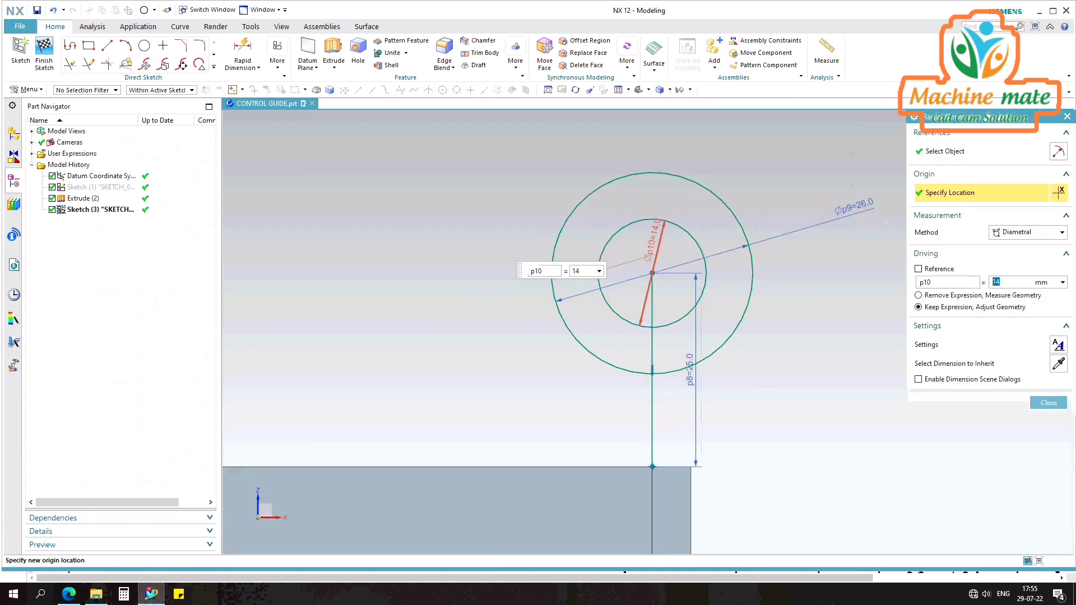
{"action": "key", "text": "Escape"}
Draw vertical lines downward from the 26 mm circle's left and right quadrants, about 38 mm and 58 mm long
{"action": "scroll", "coordinate": [617, 206], "scroll_direction": "down", "scroll_amount": 3}
{"action": "scroll", "coordinate": [613, 277], "scroll_direction": "up", "scroll_amount": 2}
{"action": "scroll", "coordinate": [611, 279], "scroll_direction": "down", "scroll_amount": 2}
{"action": "scroll", "coordinate": [549, 245], "scroll_direction": "down", "scroll_amount": 1}
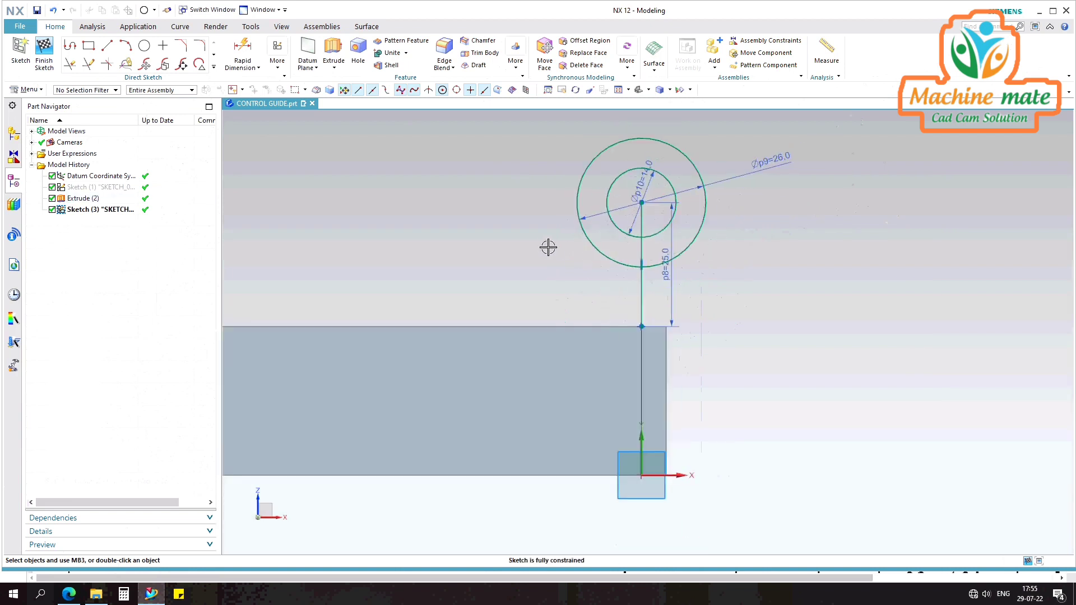
{"action": "scroll", "coordinate": [543, 245], "scroll_direction": "up", "scroll_amount": 2}
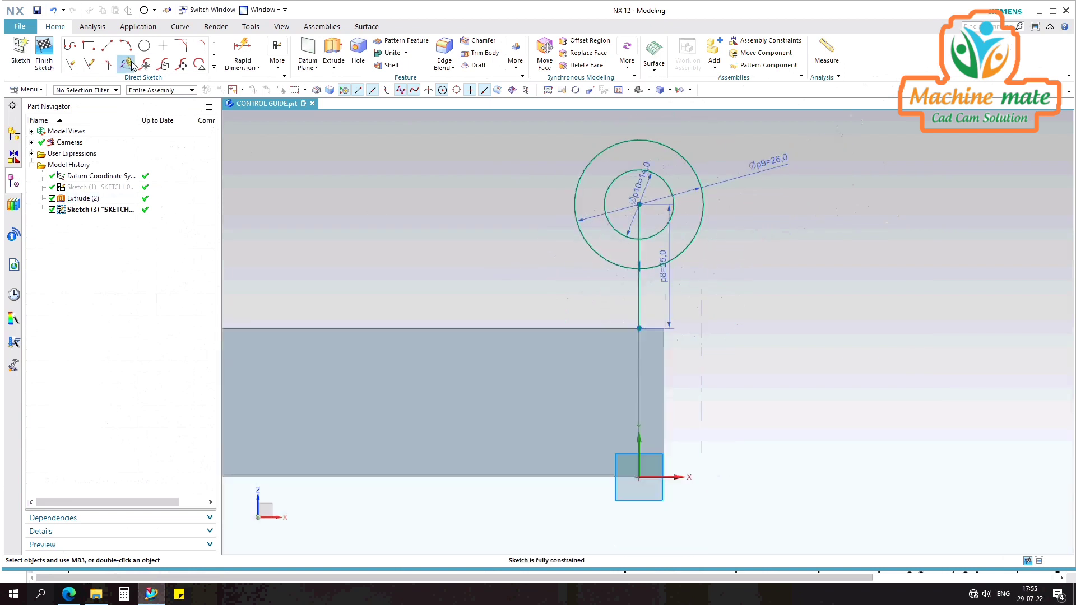
{"action": "key", "text": "l"}
{"action": "left_click", "coordinate": [574, 214]}
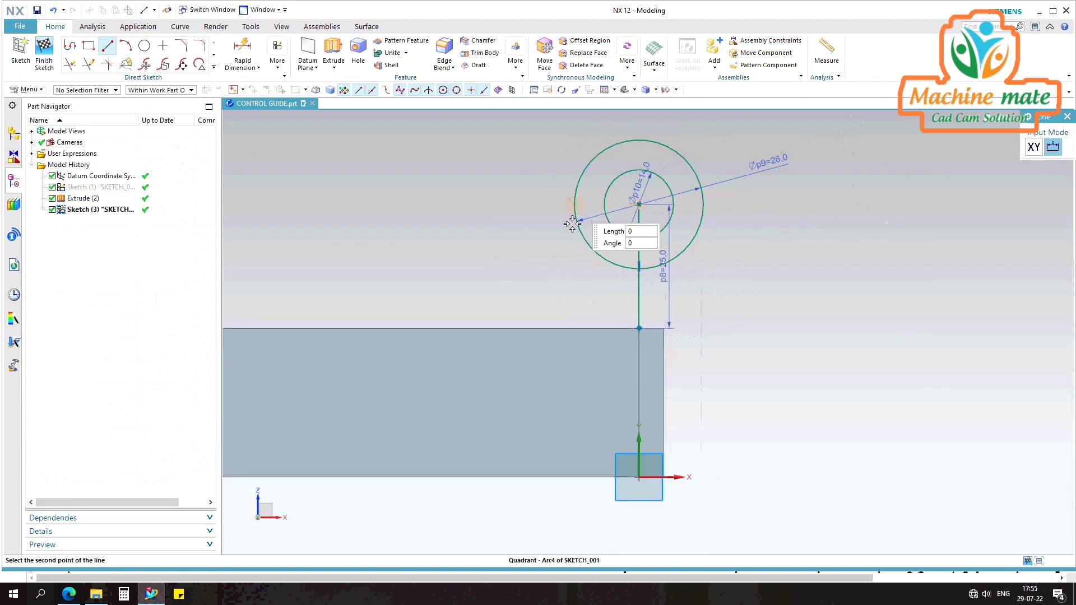
{"action": "left_click", "coordinate": [574, 393]}
{"action": "left_click", "coordinate": [703, 205]}
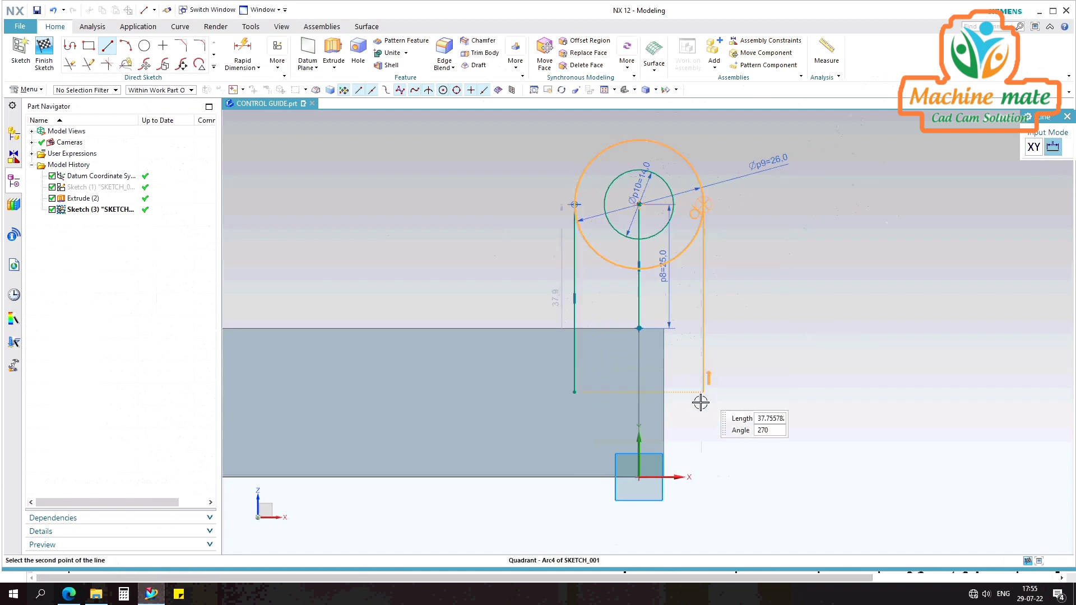
{"action": "left_click", "coordinate": [704, 492]}
Set the length of the left vertical line to 60 mm
{"action": "scroll", "coordinate": [684, 439], "scroll_direction": "down", "scroll_amount": 2}
{"action": "scroll", "coordinate": [583, 389], "scroll_direction": "up", "scroll_amount": 3}
{"action": "scroll", "coordinate": [547, 464], "scroll_direction": "down", "scroll_amount": 1}
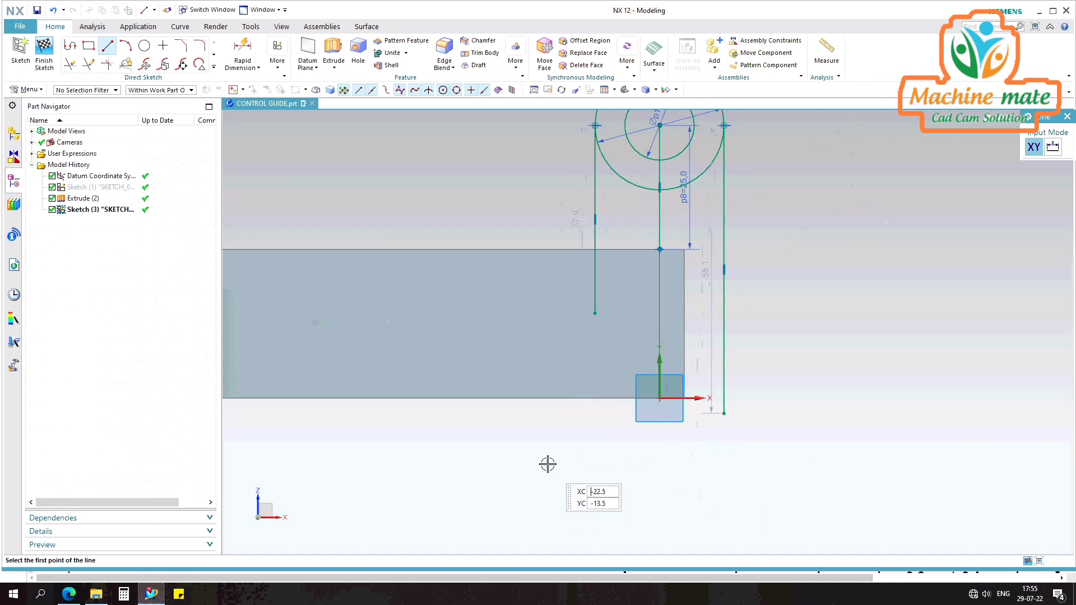
{"action": "key", "text": "Escape"}
{"action": "left_click", "coordinate": [595, 313]}
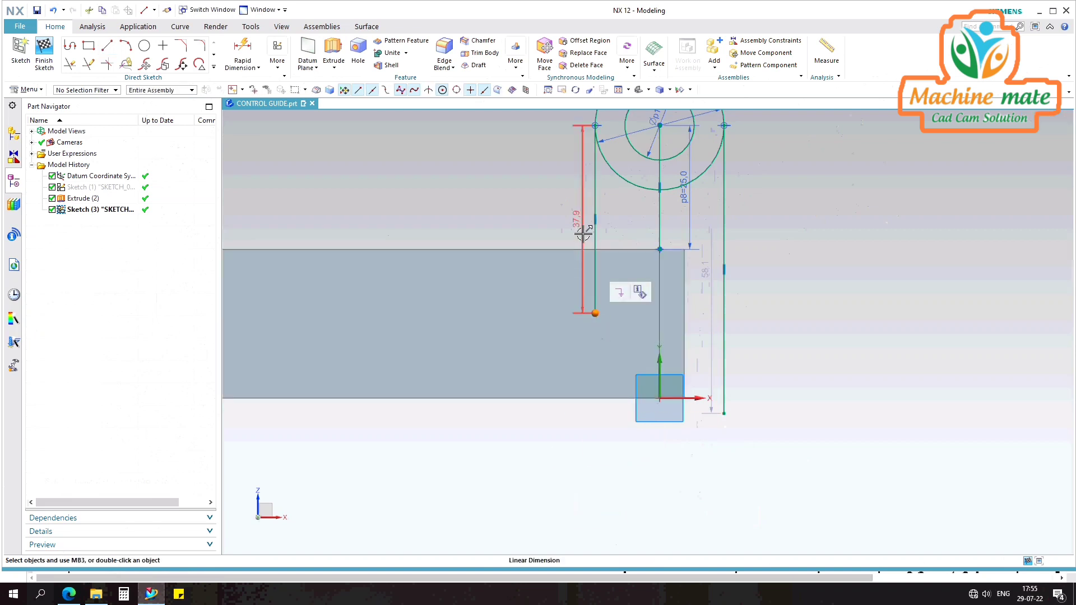
{"action": "key", "text": "Escape"}
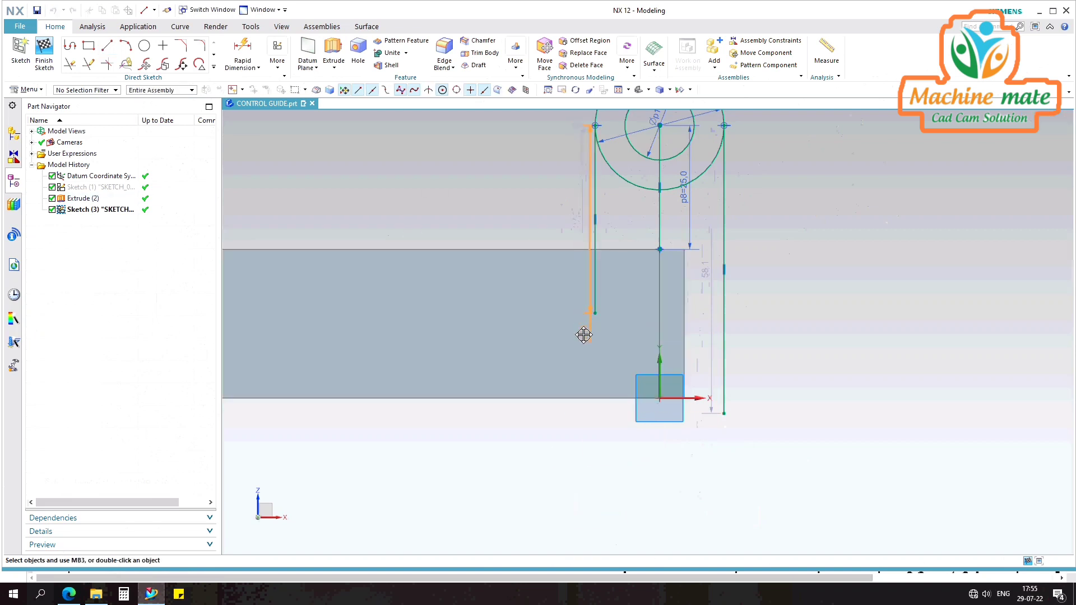
{"action": "left_click_drag", "start_coordinate": [584, 334], "coordinate": [541, 223]}
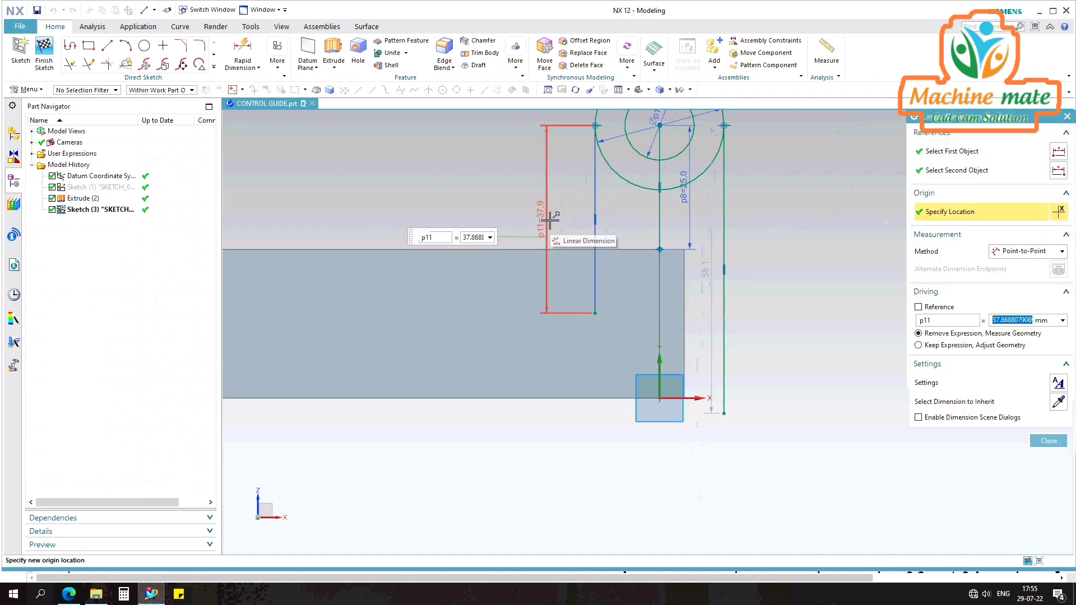
{"action": "type", "text": "60"}
{"action": "key", "text": "Return"}
{"action": "key", "text": "Escape"}
Draw a horizontal line about 9.5 mm long from the plate's lower-right corner outward past the right vertical line
{"action": "scroll", "coordinate": [764, 381], "scroll_direction": "up", "scroll_amount": 2}
{"action": "scroll", "coordinate": [733, 332], "scroll_direction": "down", "scroll_amount": 1}
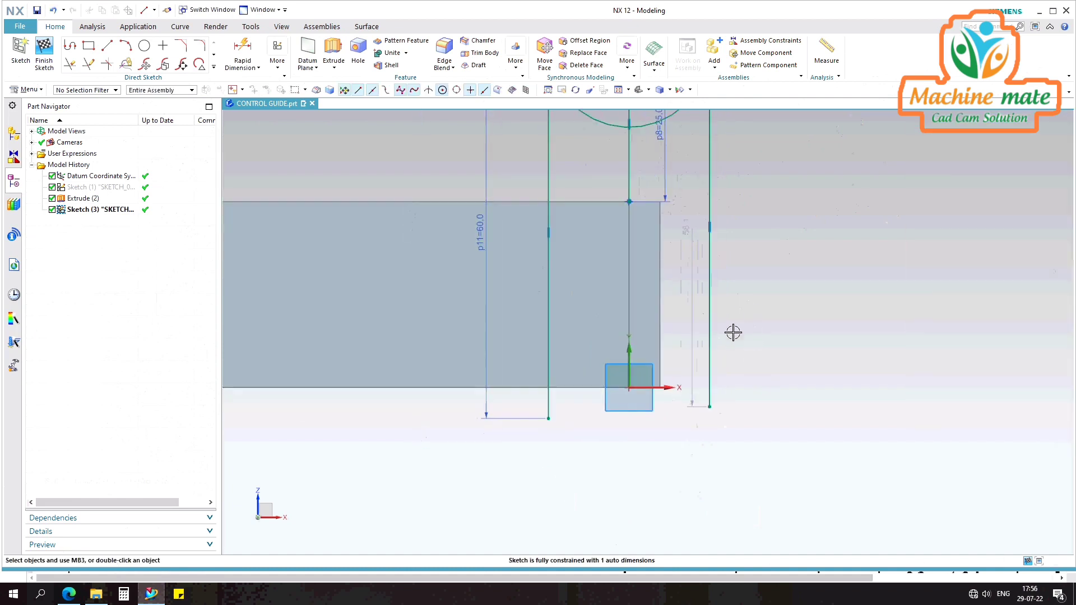
{"action": "left_click", "coordinate": [111, 50]}
{"action": "scroll", "coordinate": [675, 387], "scroll_direction": "up", "scroll_amount": 3}
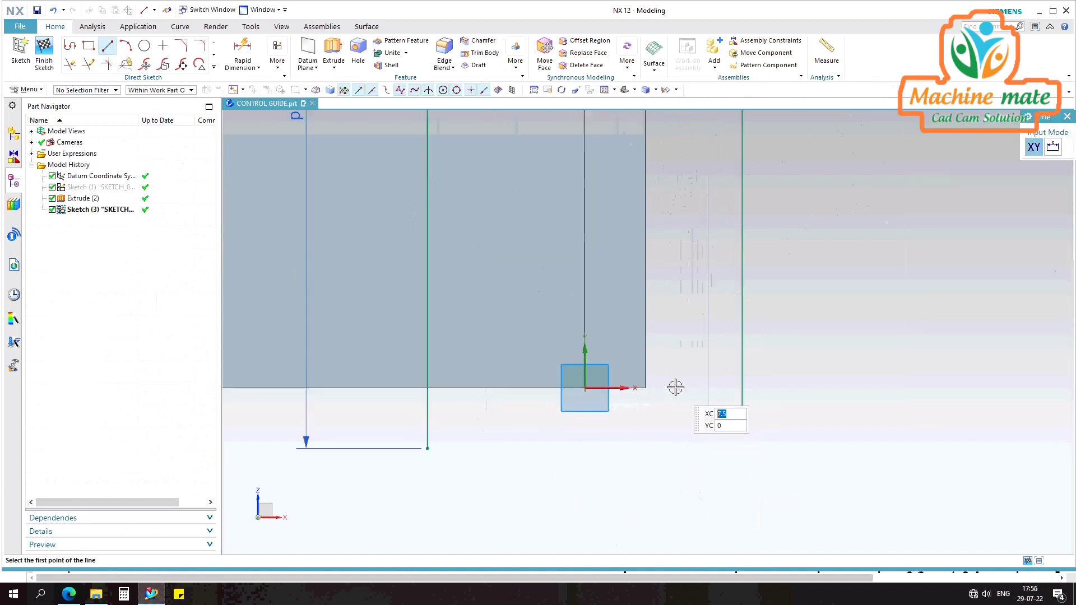
{"action": "left_click", "coordinate": [646, 387]}
{"action": "left_click", "coordinate": [759, 387]}
{"action": "key", "text": "Escape"}
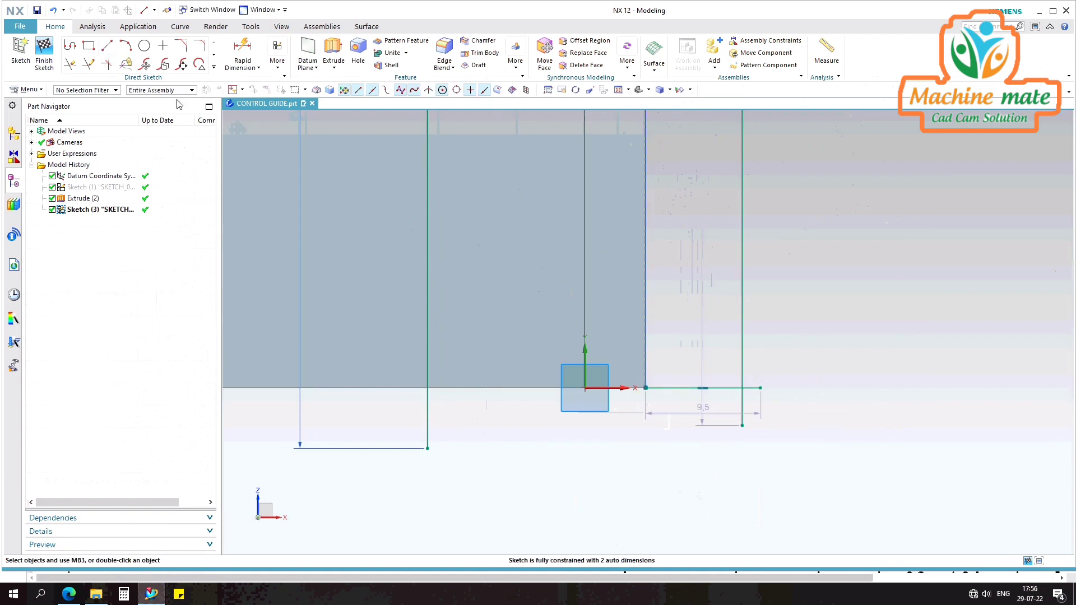
Use Make Corner to join the bottom horizontal line with both the right and the left vertical lines
{"action": "left_click", "coordinate": [107, 63]}
{"action": "left_click", "coordinate": [742, 329]}
{"action": "left_click", "coordinate": [727, 387]}
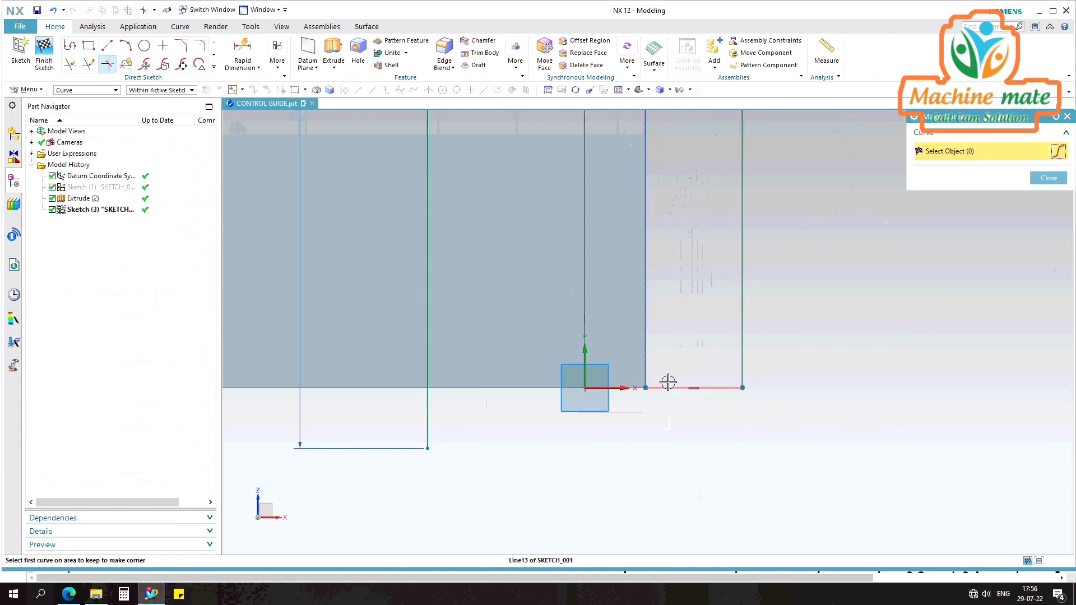
{"action": "left_click", "coordinate": [668, 383]}
{"action": "left_click", "coordinate": [429, 333]}
{"action": "scroll", "coordinate": [559, 408], "scroll_direction": "down", "scroll_amount": 4}
{"action": "scroll", "coordinate": [829, 332], "scroll_direction": "up", "scroll_amount": 1}
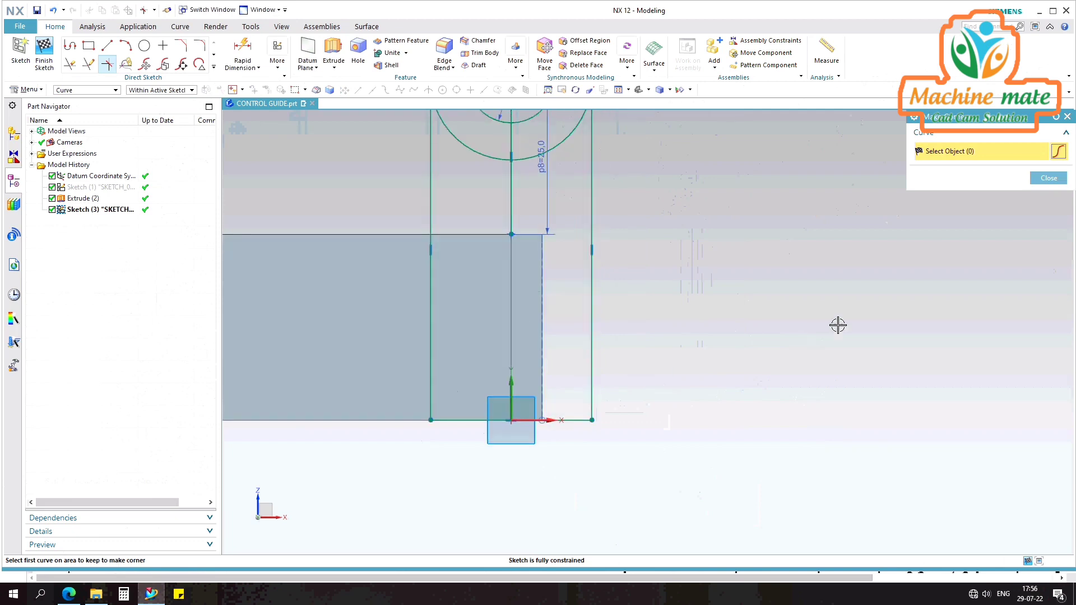
{"action": "scroll", "coordinate": [922, 235], "scroll_direction": "down", "scroll_amount": 3}
{"action": "key", "text": "Escape"}
Fillet the corner between the right vertical line and the bottom line with a 30 mm radius
{"action": "scroll", "coordinate": [586, 284], "scroll_direction": "up", "scroll_amount": 2}
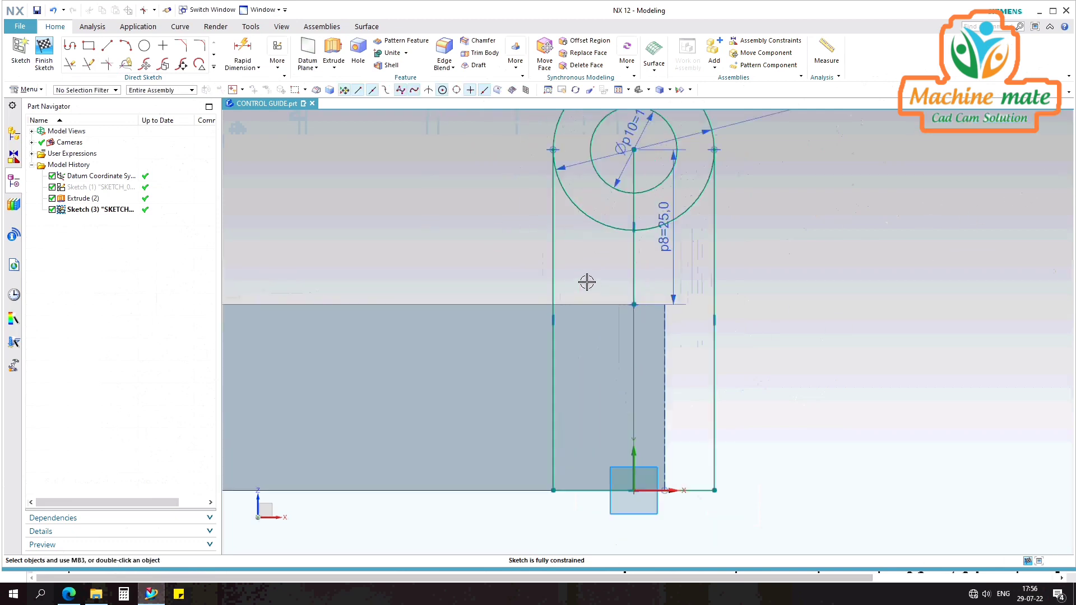
{"action": "scroll", "coordinate": [470, 231], "scroll_direction": "down", "scroll_amount": 1}
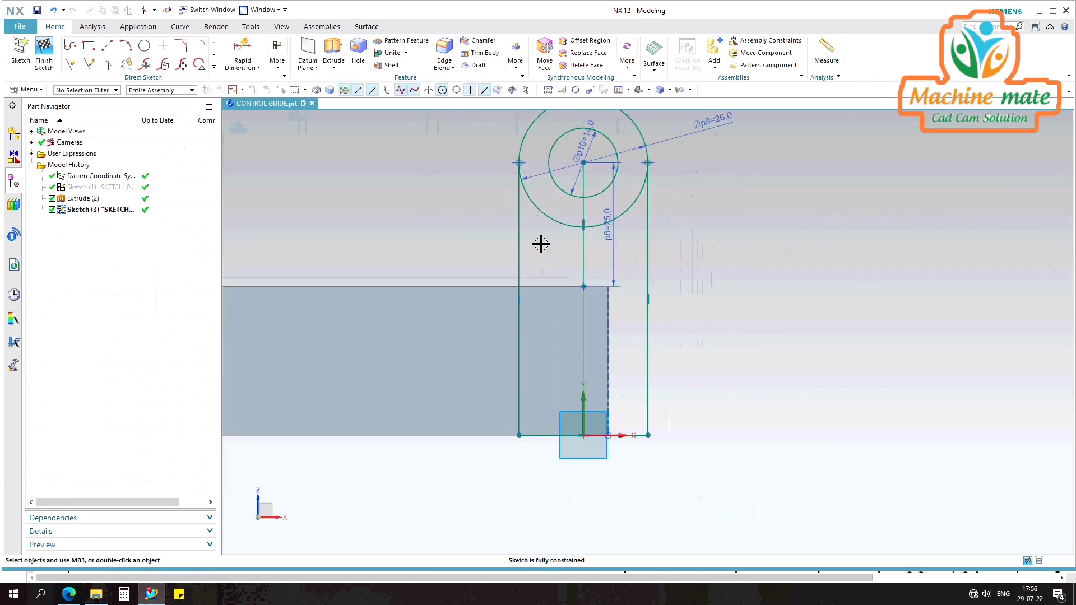
{"action": "left_click", "coordinate": [187, 49]}
{"action": "left_click", "coordinate": [199, 46]}
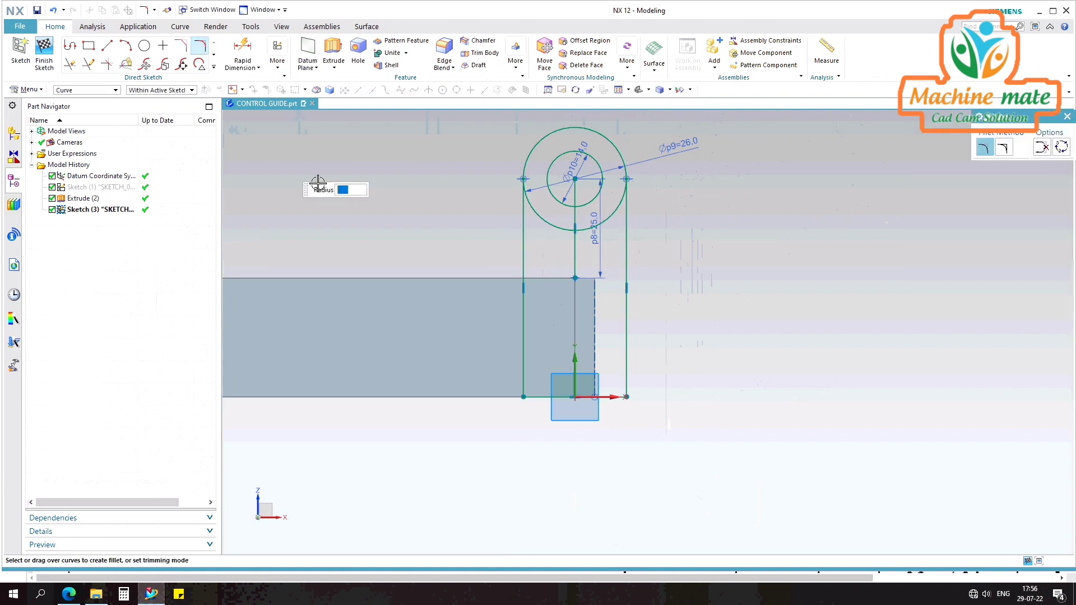
{"action": "left_click", "coordinate": [627, 342]}
{"action": "left_click", "coordinate": [540, 397]}
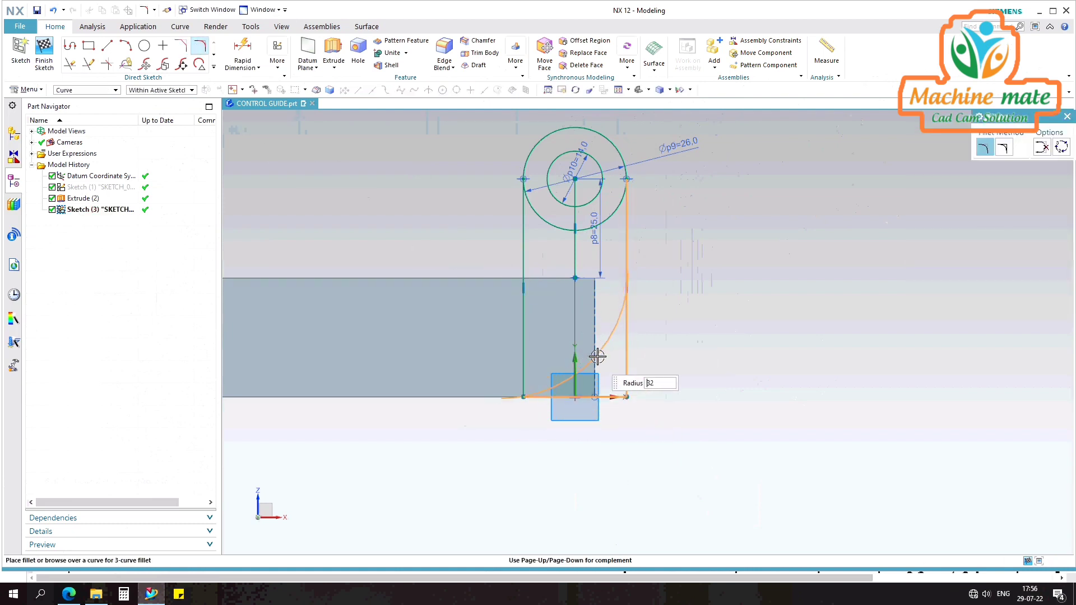
{"action": "left_click", "coordinate": [598, 356]}
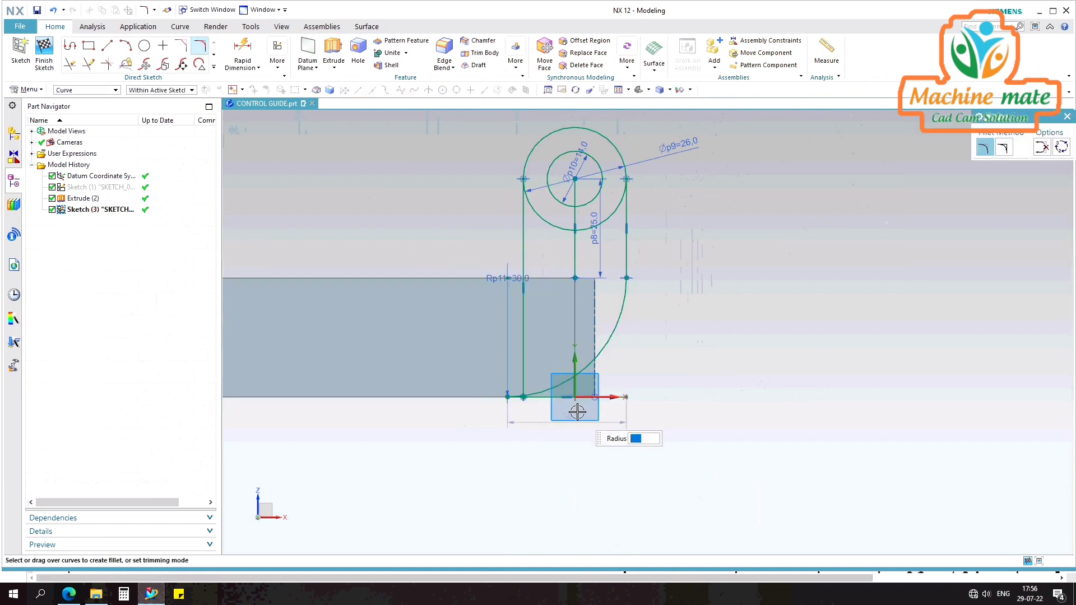
{"action": "scroll", "coordinate": [576, 408], "scroll_direction": "up", "scroll_amount": 3}
{"action": "scroll", "coordinate": [440, 384], "scroll_direction": "up", "scroll_amount": 2}
{"action": "key", "text": "Escape"}
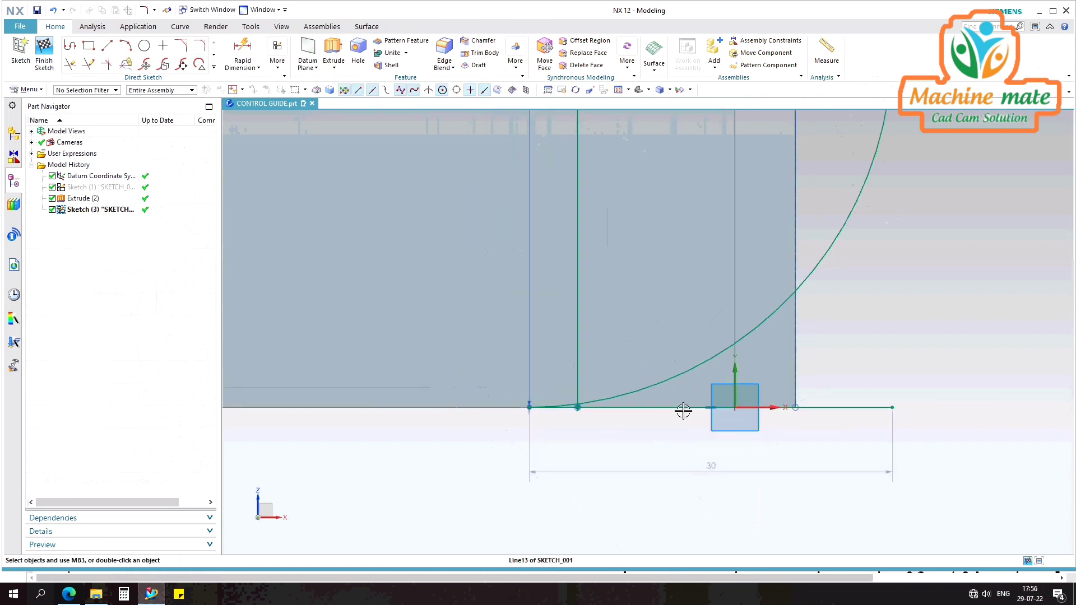
Delete the leftover bottom horizontal line and the left vertical line from the sketch
{"action": "left_click", "coordinate": [872, 408]}
{"action": "key", "text": "Escape"}
{"action": "scroll", "coordinate": [660, 444], "scroll_direction": "down", "scroll_amount": 3}
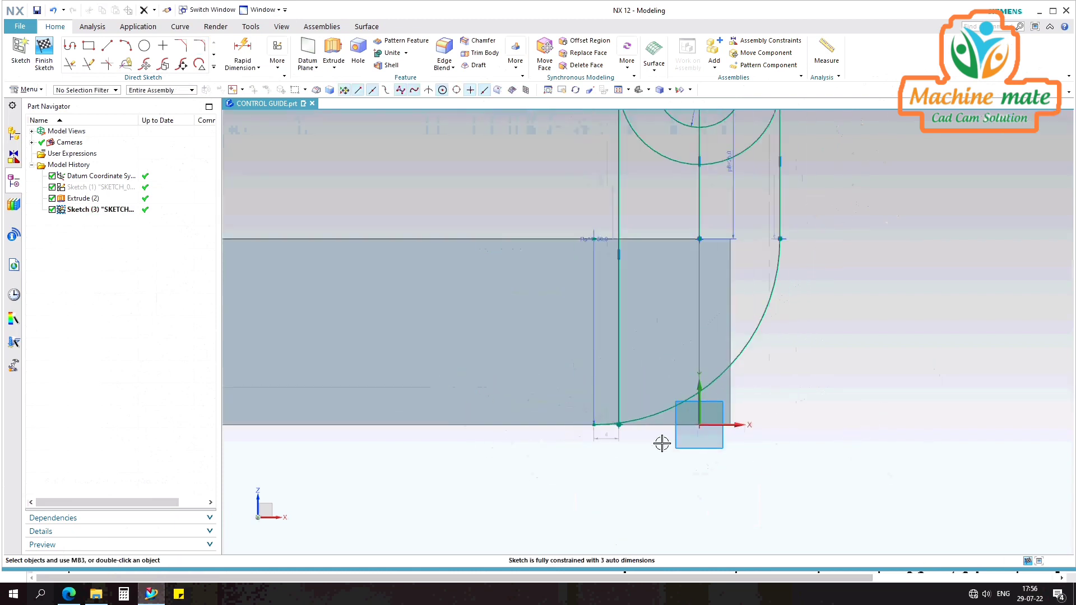
{"action": "left_click", "coordinate": [618, 332]}
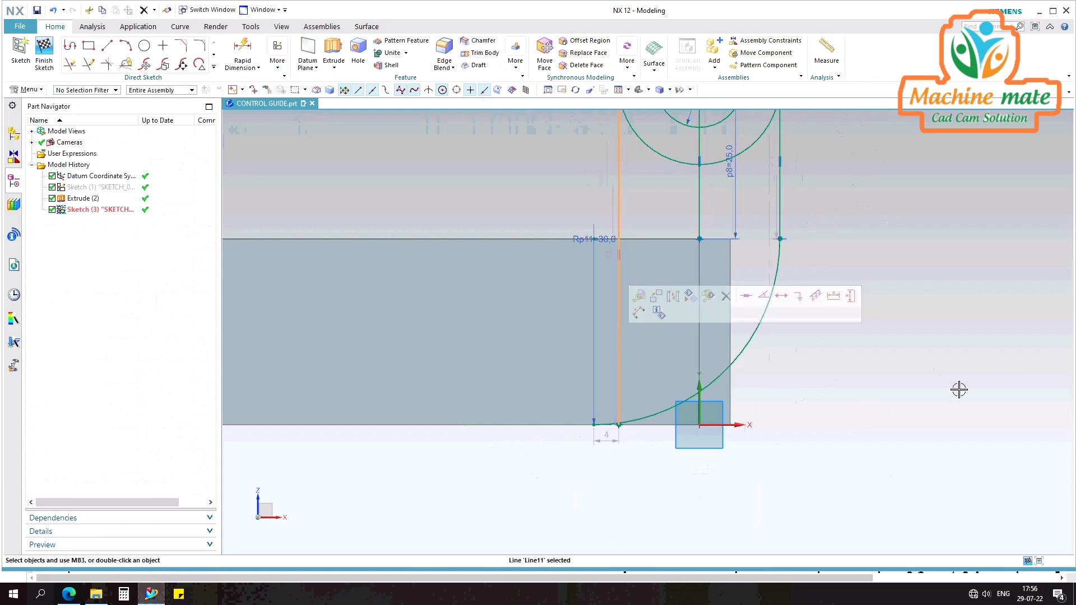
{"action": "scroll", "coordinate": [687, 236], "scroll_direction": "up", "scroll_amount": 2}
{"action": "scroll", "coordinate": [469, 204], "scroll_direction": "down", "scroll_amount": 2}
Draw a vertical line from the arc's lower end past the plate's top edge, and another from the outer circle's left quadrant down into the plate
{"action": "left_click", "coordinate": [107, 46]}
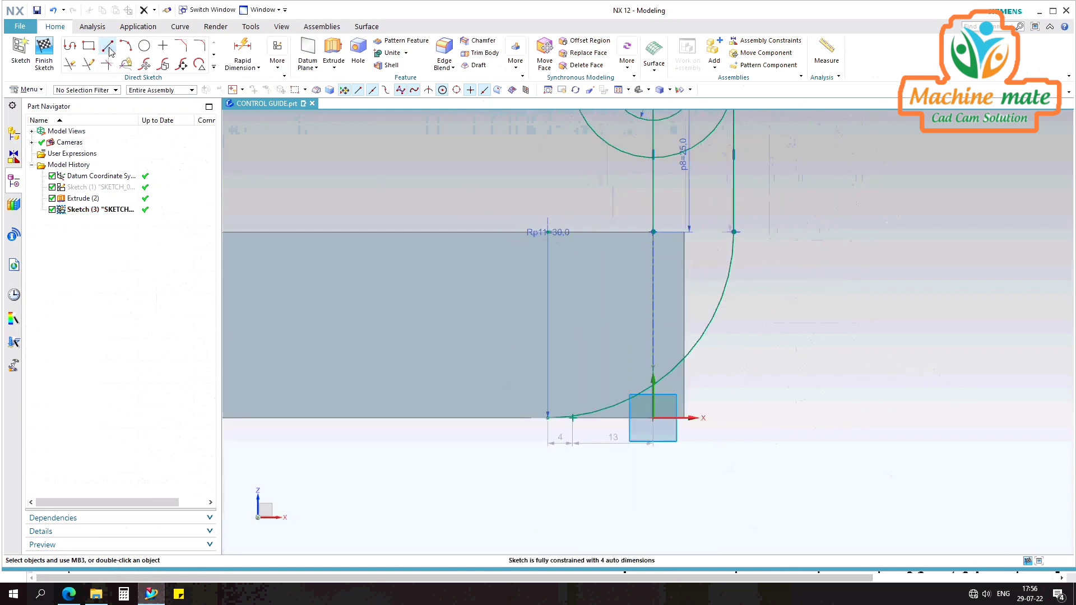
{"action": "left_click", "coordinate": [548, 417]}
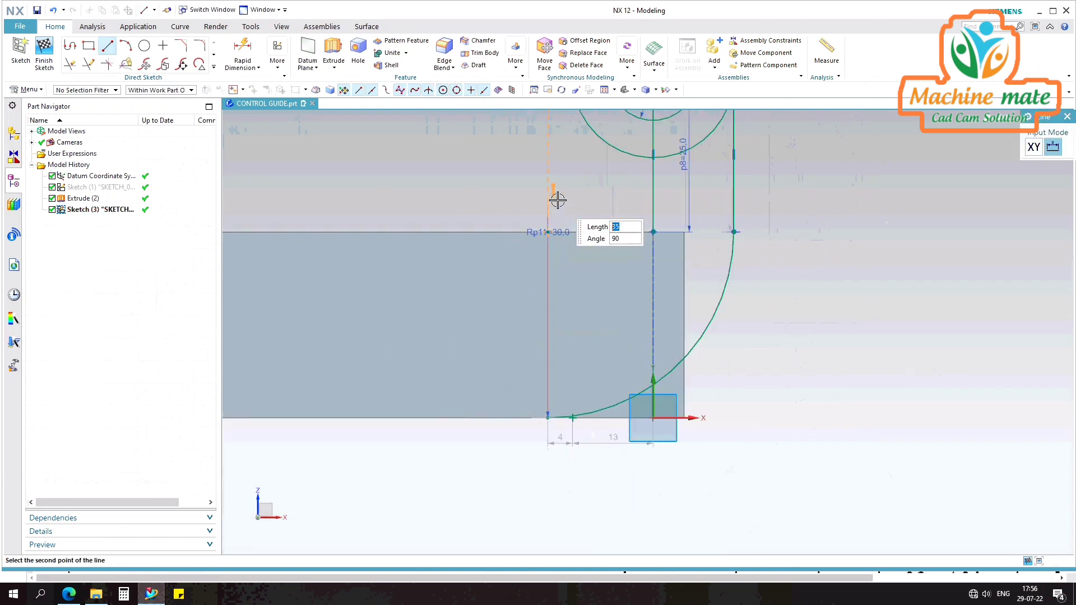
{"action": "left_click", "coordinate": [554, 211]}
{"action": "scroll", "coordinate": [602, 263], "scroll_direction": "down", "scroll_amount": 3}
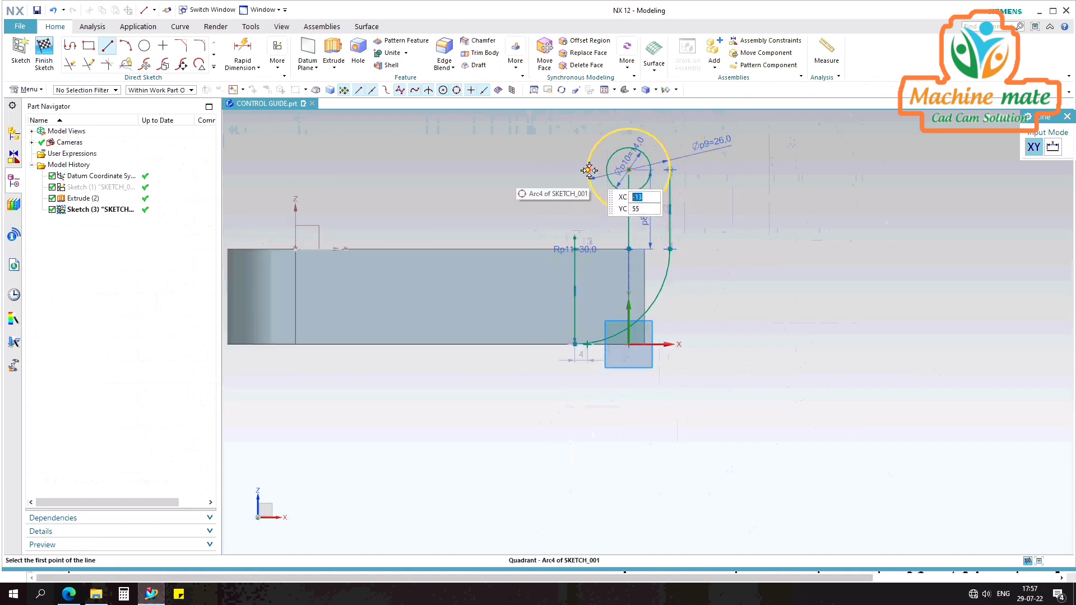
{"action": "left_click", "coordinate": [587, 170]}
{"action": "scroll", "coordinate": [588, 272], "scroll_direction": "up", "scroll_amount": 5}
{"action": "left_click", "coordinate": [587, 256]}
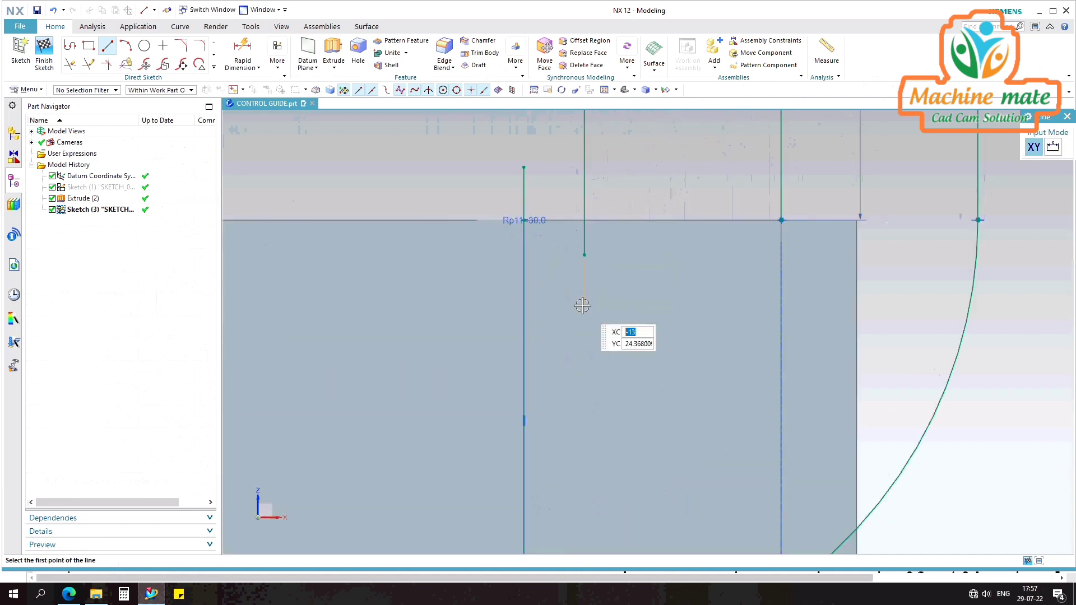
{"action": "key", "text": "Escape"}
Draw a horizontal line along the plate's top edge from the centre line's lower end, leftward past both vertical lines
{"action": "scroll", "coordinate": [645, 216], "scroll_direction": "up", "scroll_amount": 3}
{"action": "scroll", "coordinate": [640, 212], "scroll_direction": "down", "scroll_amount": 3}
{"action": "left_click", "coordinate": [110, 49]}
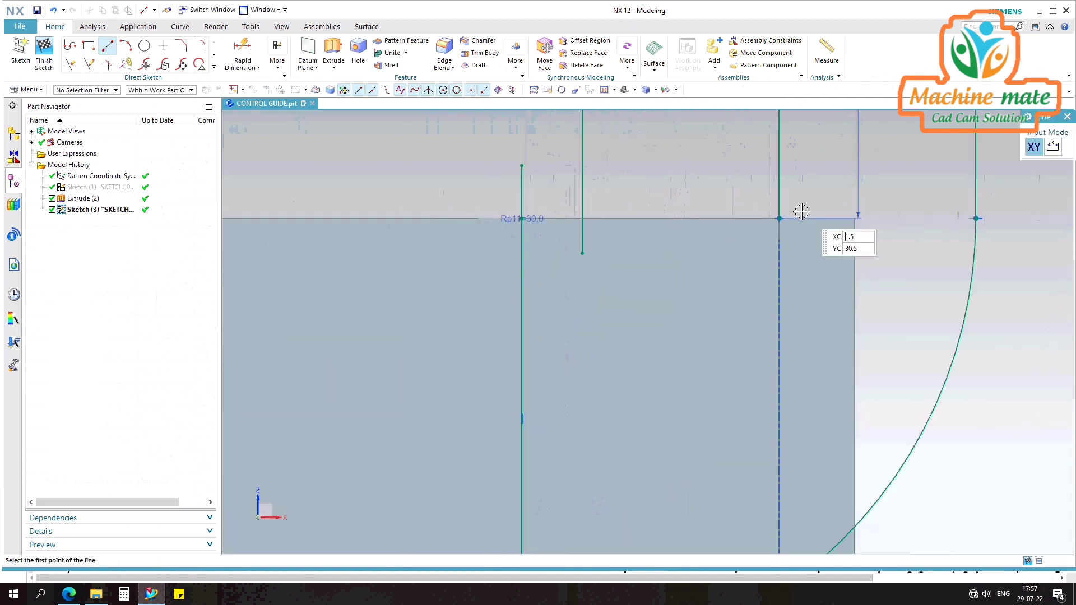
{"action": "left_click", "coordinate": [779, 217]}
{"action": "left_click", "coordinate": [478, 218]}
Trim the overhanging ends of the horizontal and vertical lines so only the short step between the two left verticals remains
{"action": "key", "text": "t"}
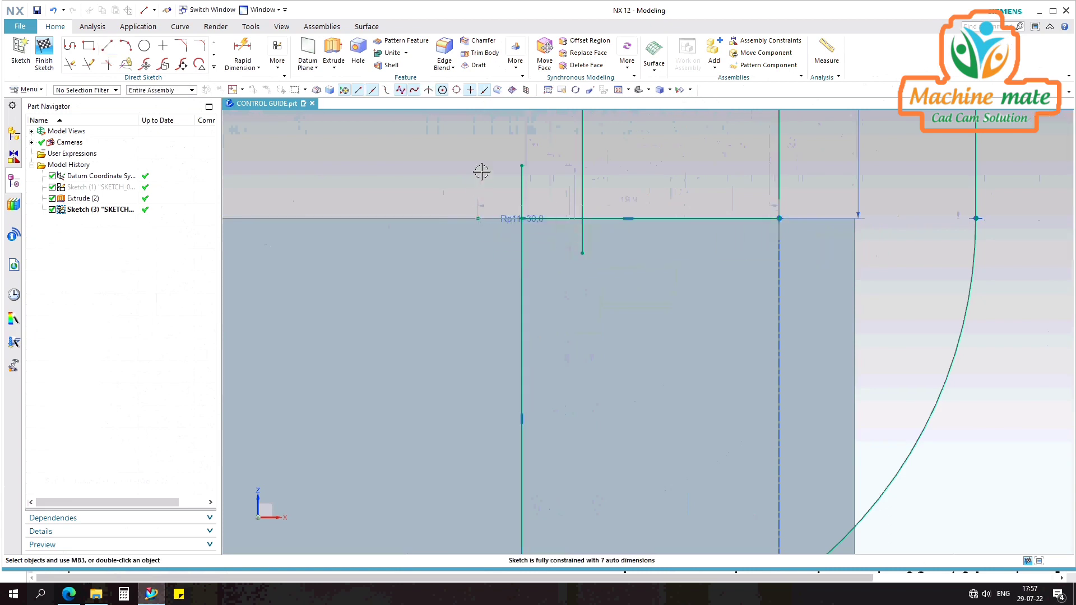
{"action": "left_click", "coordinate": [701, 218]}
{"action": "left_click", "coordinate": [582, 234]}
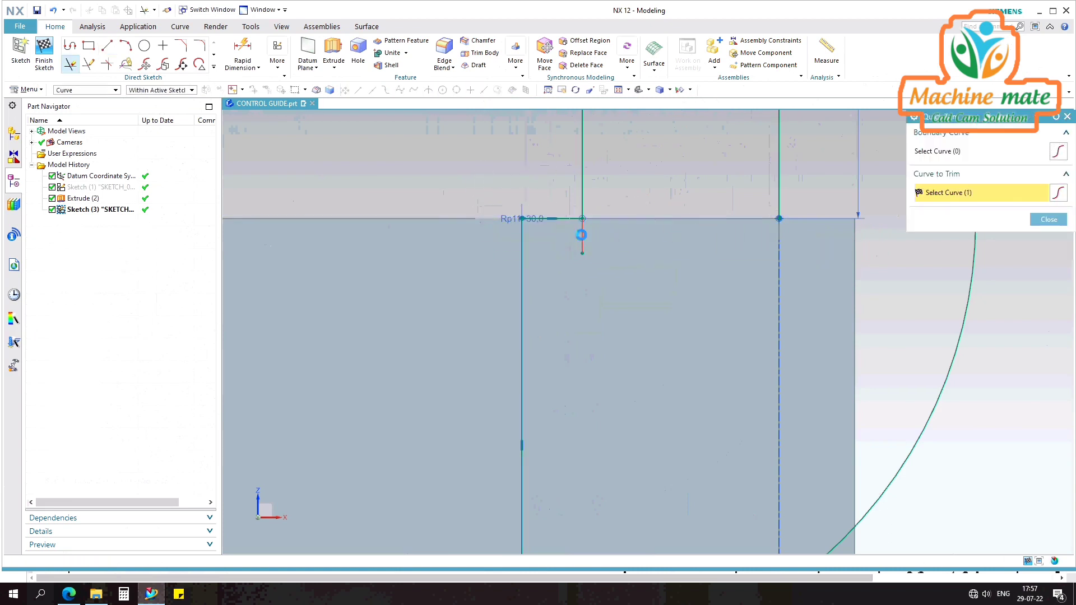
{"action": "scroll", "coordinate": [555, 223], "scroll_direction": "up", "scroll_amount": 3}
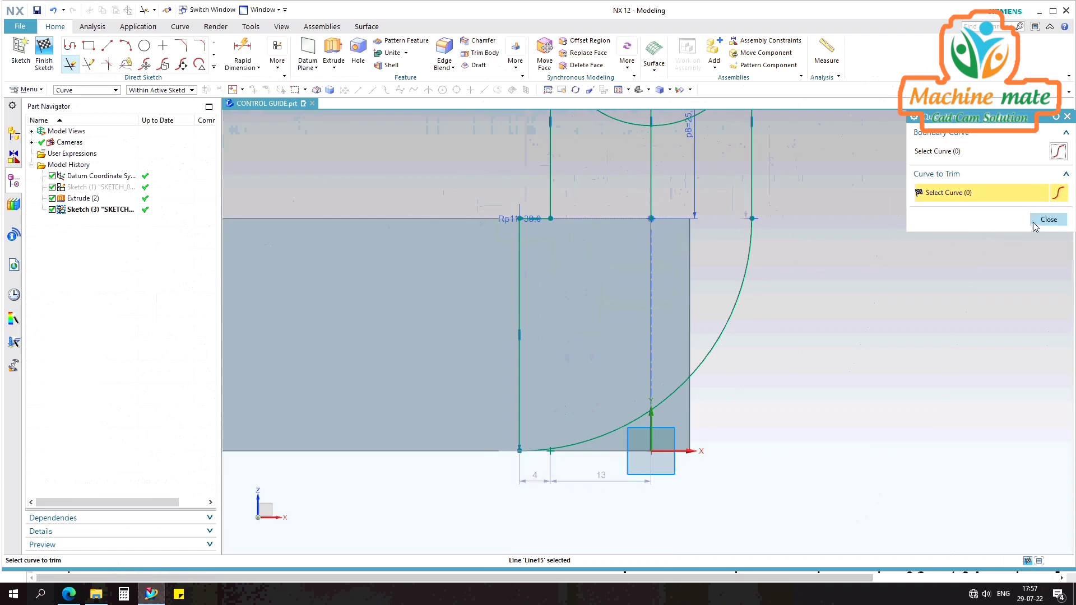
Check the control guide's dimensions in the PDF drawing, return to NX and save all work
{"action": "key", "text": "alt+Tab"}
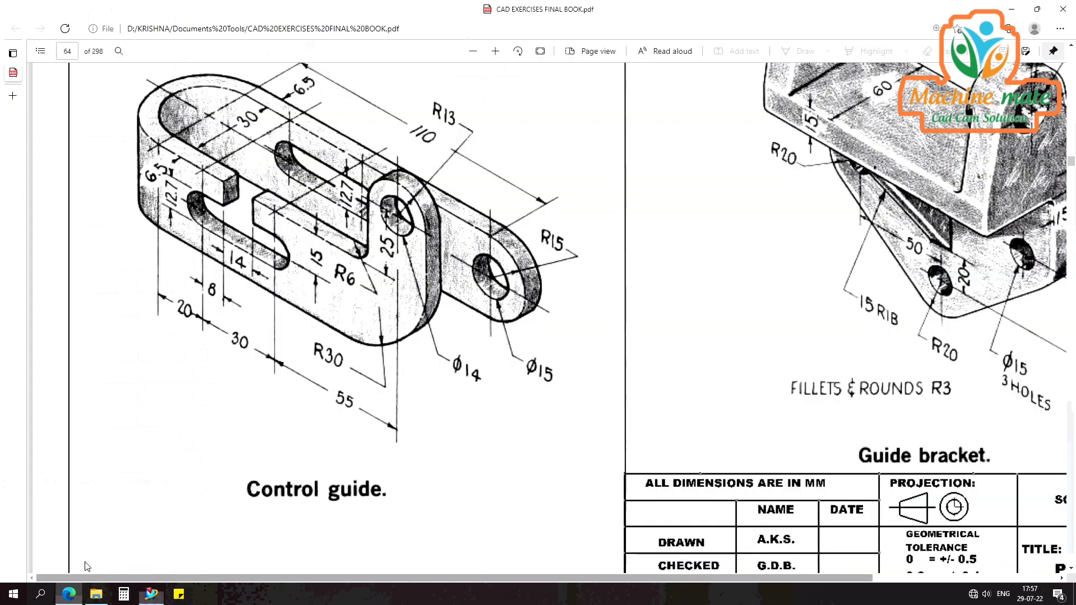
{"action": "left_click", "coordinate": [146, 597]}
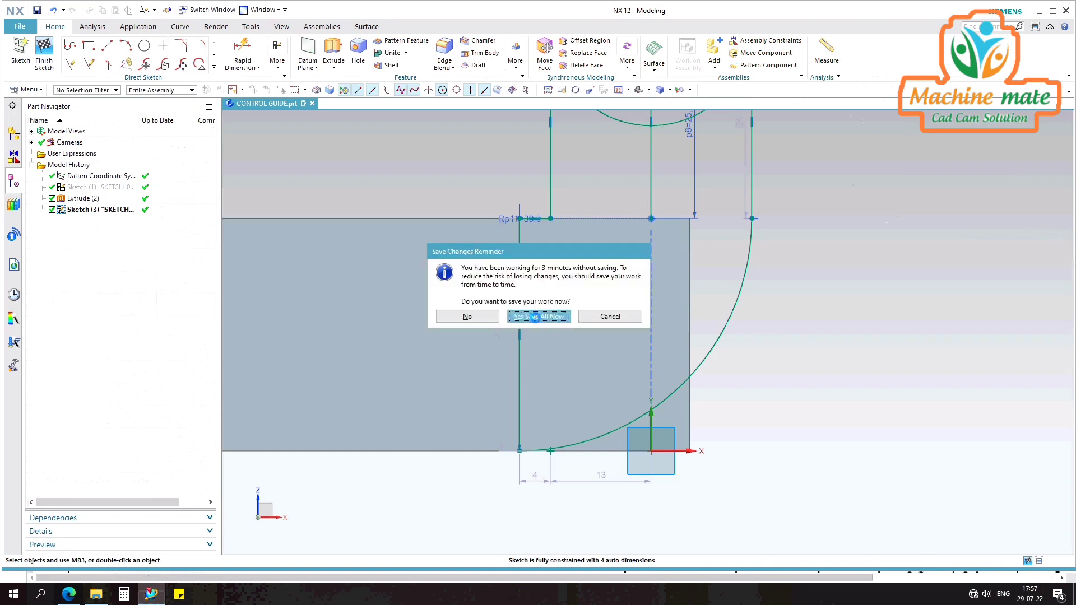
{"action": "left_click", "coordinate": [535, 316]}
Fillet the corner between the upper left vertical line and the short horizontal line with a 6 mm radius
{"action": "type", "text": "f"}
{"action": "type", "text": "6"}
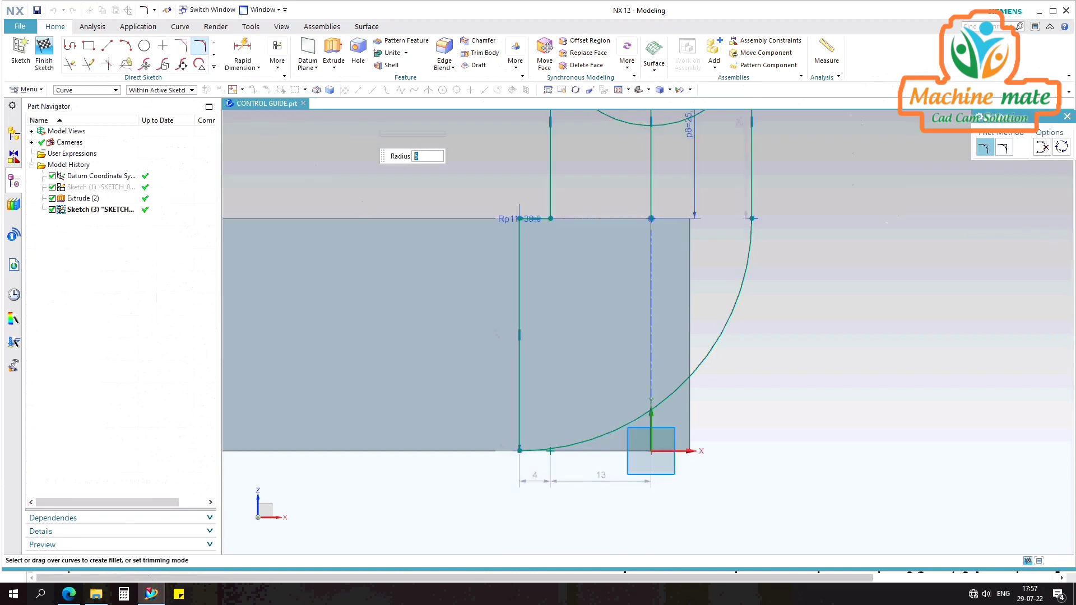
{"action": "scroll", "coordinate": [549, 199], "scroll_direction": "down", "scroll_amount": 6}
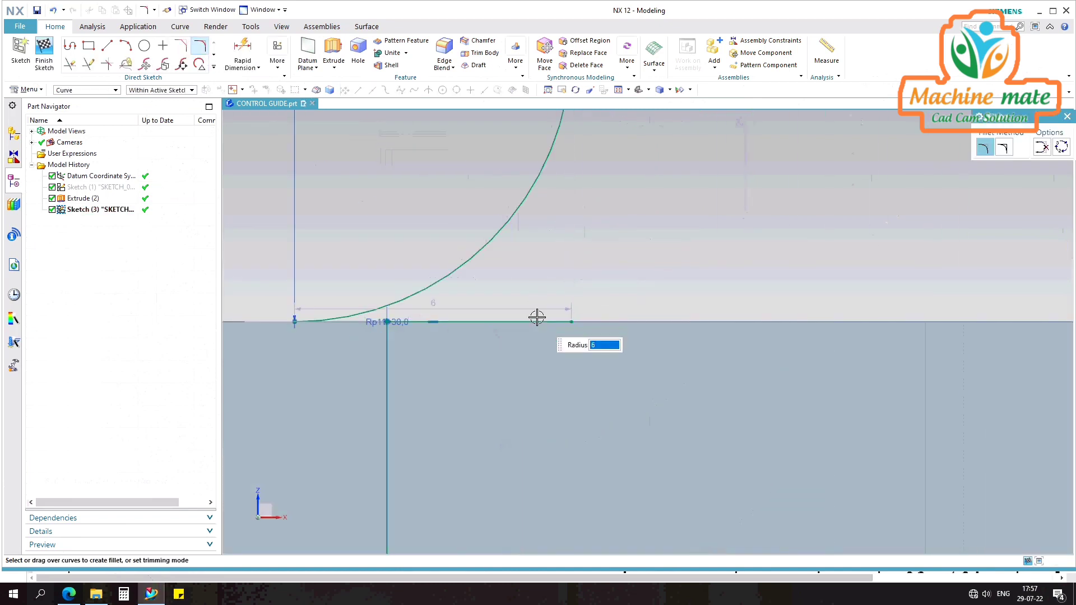
Reopen the lug sketch and delete the short horizontal line at the fillet and the lower left vertical line
{"action": "key", "text": "ctrl+q"}
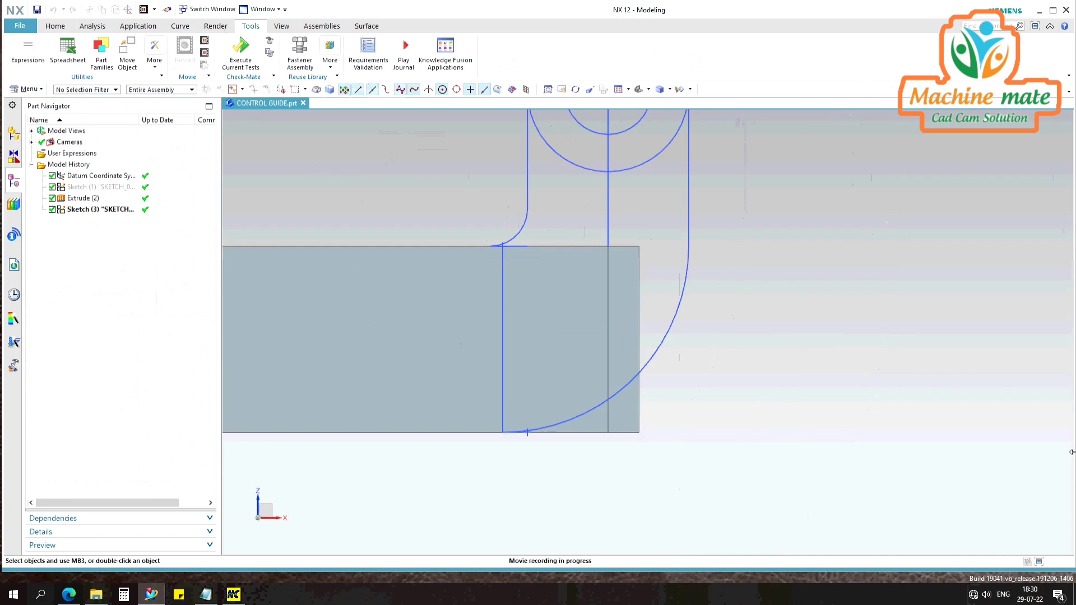
{"action": "scroll", "coordinate": [398, 247], "scroll_direction": "up", "scroll_amount": 3}
{"action": "double_click", "coordinate": [94, 211]}
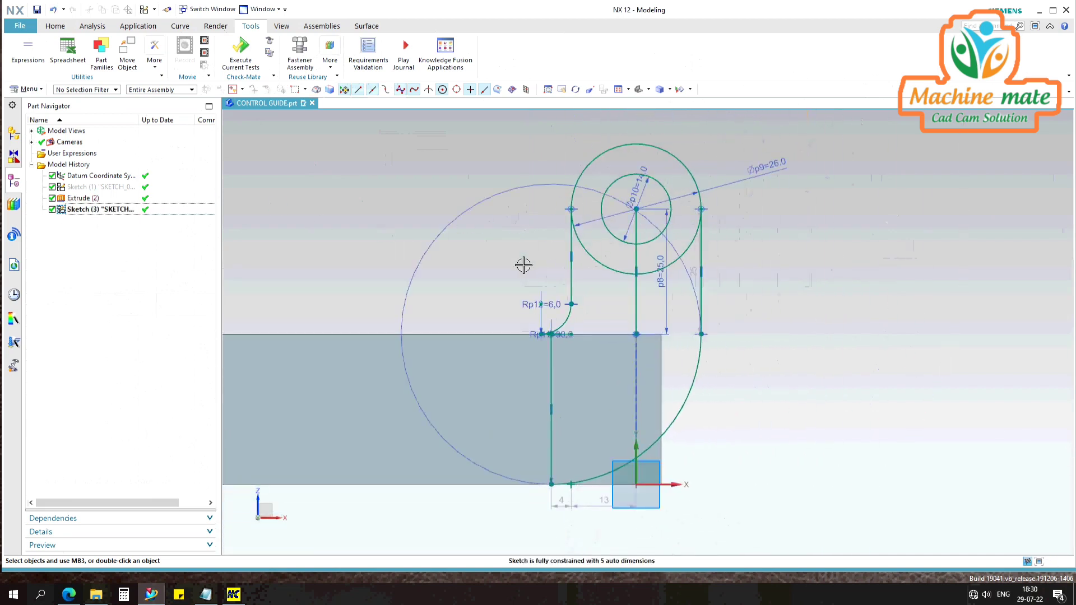
{"action": "scroll", "coordinate": [524, 264], "scroll_direction": "up", "scroll_amount": 5}
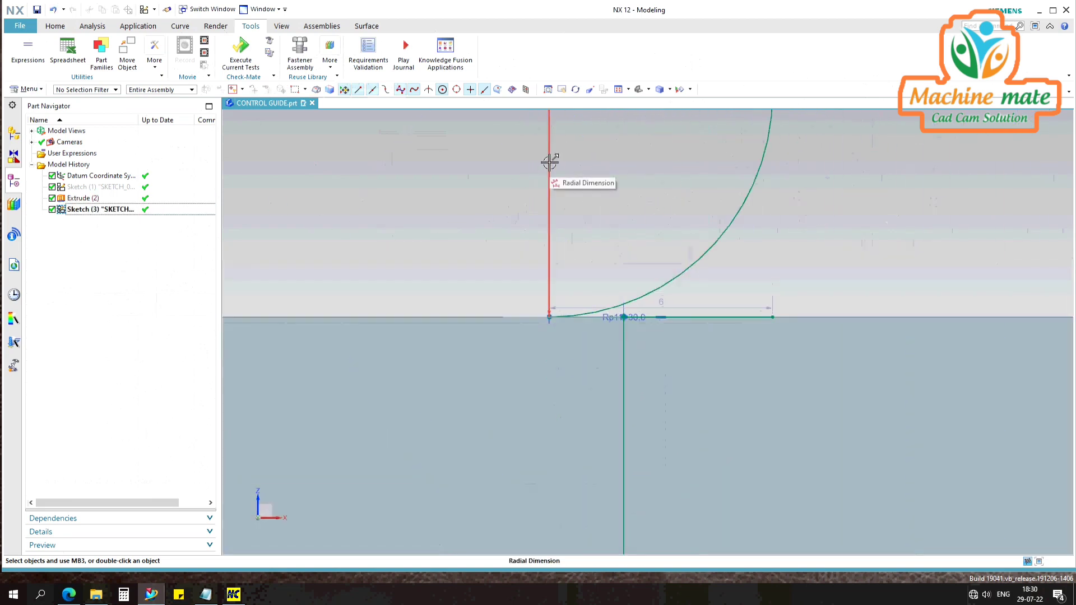
{"action": "left_click", "coordinate": [735, 317]}
{"action": "left_click", "coordinate": [843, 281]}
{"action": "scroll", "coordinate": [566, 235], "scroll_direction": "down", "scroll_amount": 5}
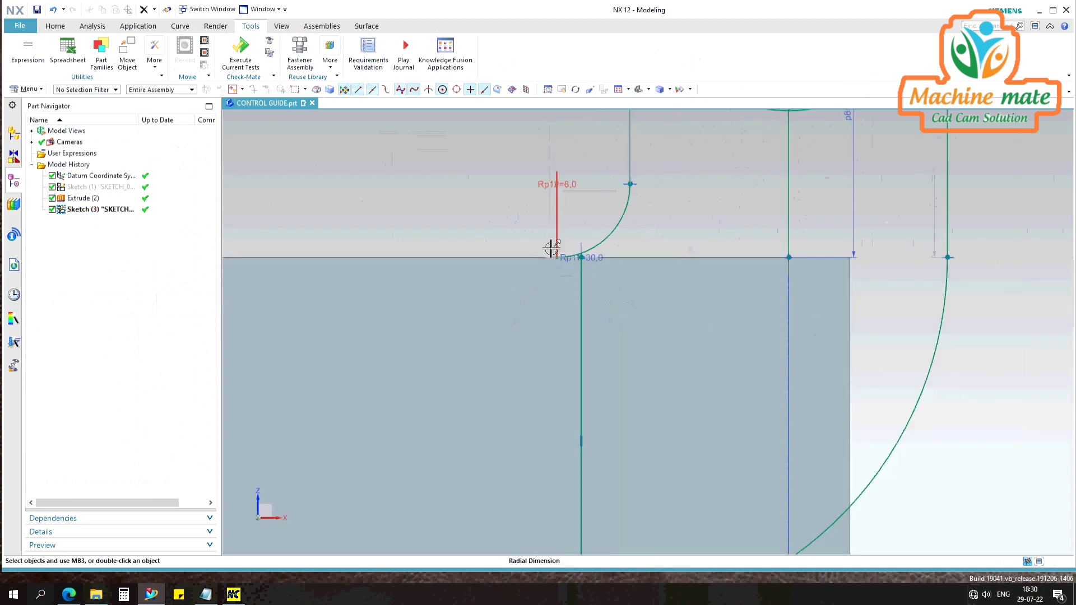
{"action": "left_click", "coordinate": [565, 287]}
{"action": "key", "text": "Delete"}
{"action": "scroll", "coordinate": [560, 245], "scroll_direction": "up", "scroll_amount": 10}
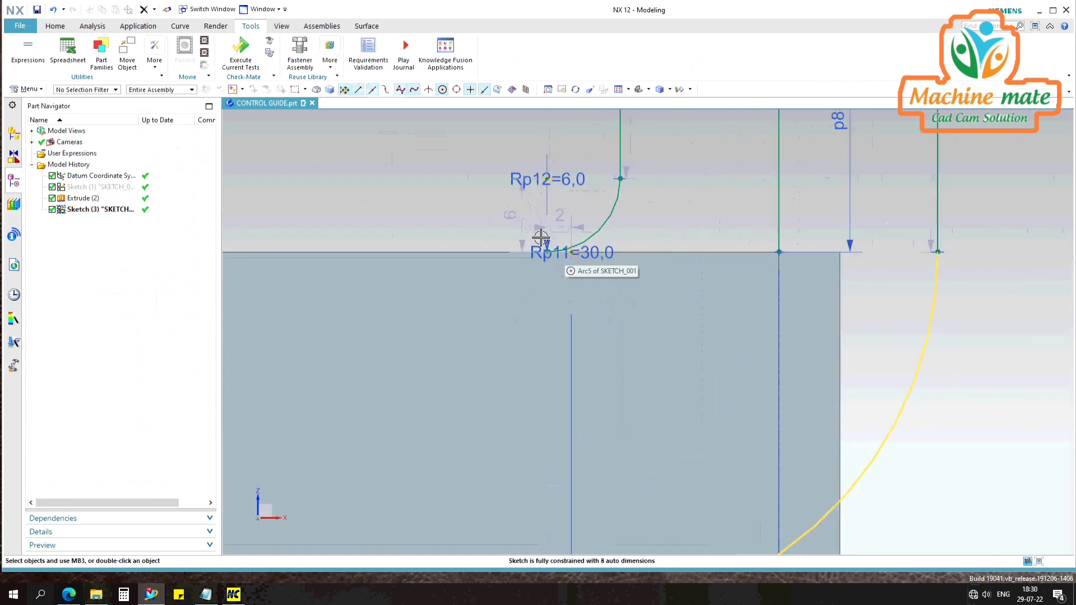
Draw a closing line from the 6 mm fillet's lower end to the lower end of the 30 mm arc and finish the sketch
{"action": "left_click", "coordinate": [65, 27]}
{"action": "left_click", "coordinate": [107, 45]}
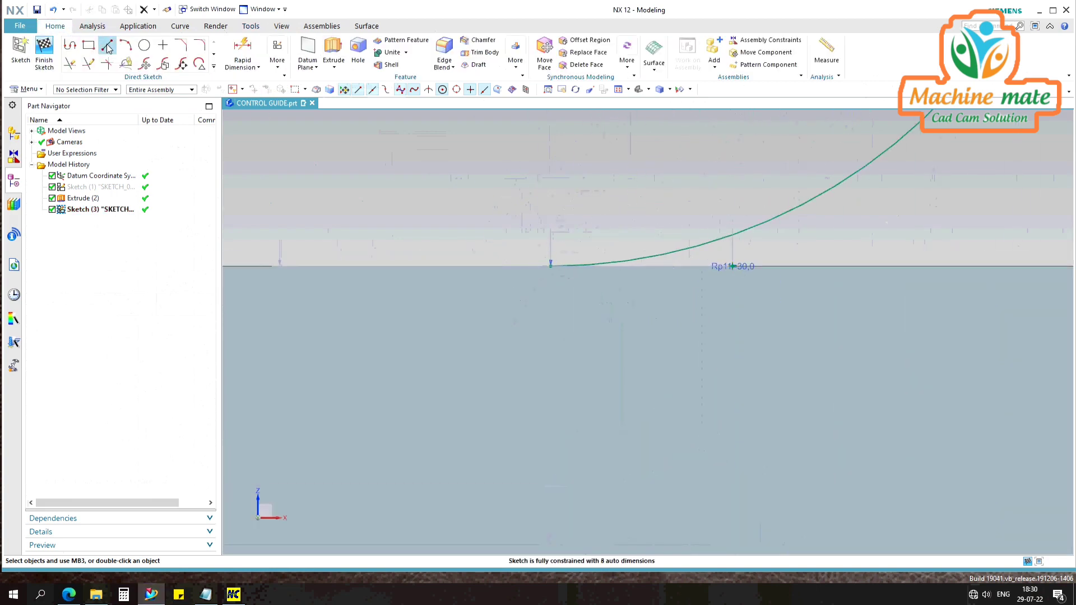
{"action": "left_click", "coordinate": [551, 265]}
{"action": "scroll", "coordinate": [493, 224], "scroll_direction": "down", "scroll_amount": 5}
{"action": "scroll", "coordinate": [495, 208], "scroll_direction": "up", "scroll_amount": 5}
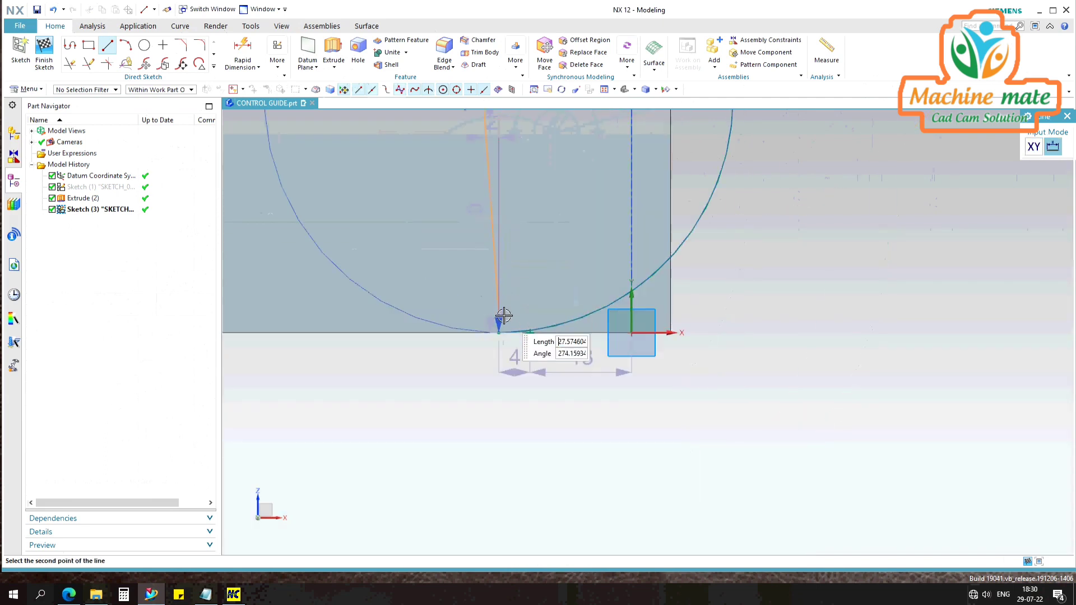
{"action": "left_click", "coordinate": [497, 330]}
{"action": "scroll", "coordinate": [560, 313], "scroll_direction": "down", "scroll_amount": 3}
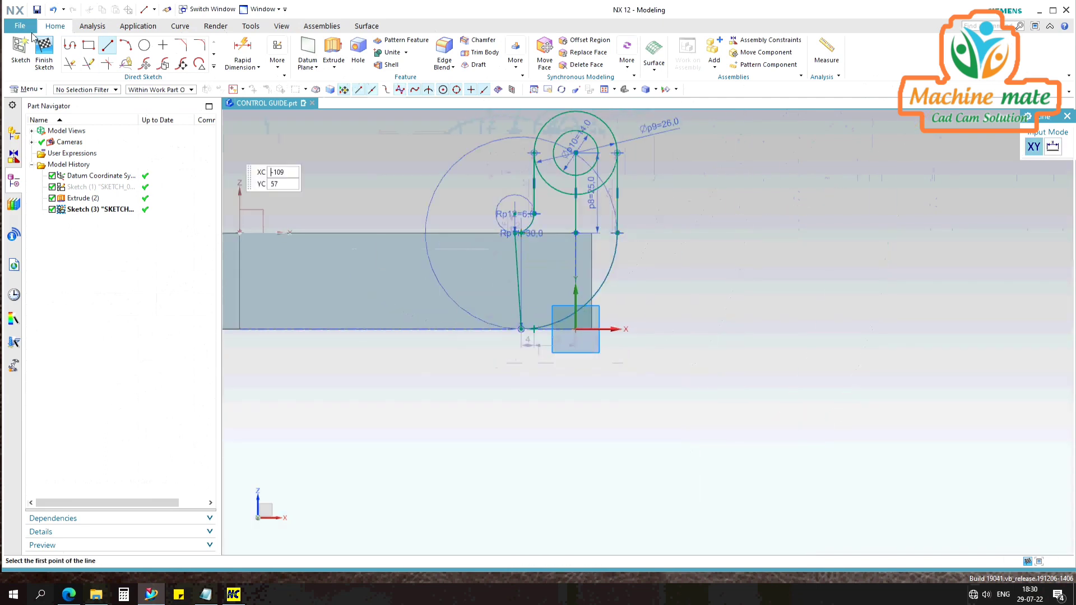
{"action": "left_click", "coordinate": [44, 52]}
Reopen the lug sketch, delete the vertical centre line, trim away the lower half of the 26 mm circle and finish the sketch
{"action": "scroll", "coordinate": [494, 228], "scroll_direction": "up", "scroll_amount": 6}
{"action": "scroll", "coordinate": [650, 225], "scroll_direction": "up", "scroll_amount": 5}
{"action": "scroll", "coordinate": [498, 214], "scroll_direction": "down", "scroll_amount": 9}
{"action": "middle_click_drag", "start_coordinate": [694, 278], "coordinate": [516, 308]}
{"action": "scroll", "coordinate": [664, 269], "scroll_direction": "up", "scroll_amount": 5}
{"action": "scroll", "coordinate": [665, 271], "scroll_direction": "down", "scroll_amount": 3}
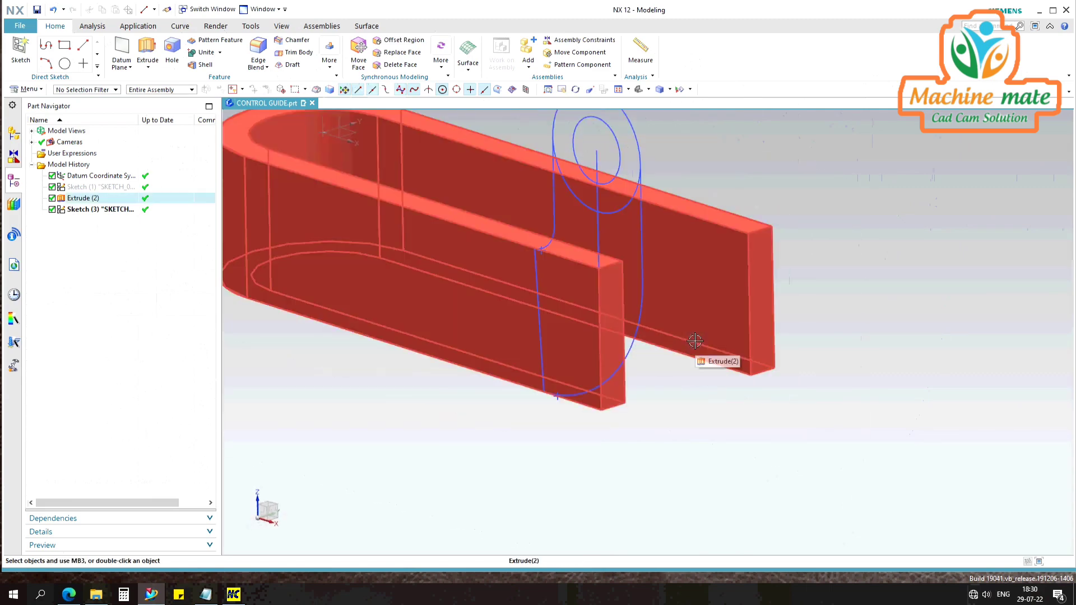
{"action": "scroll", "coordinate": [695, 341], "scroll_direction": "down", "scroll_amount": 3}
{"action": "double_click", "coordinate": [125, 210]}
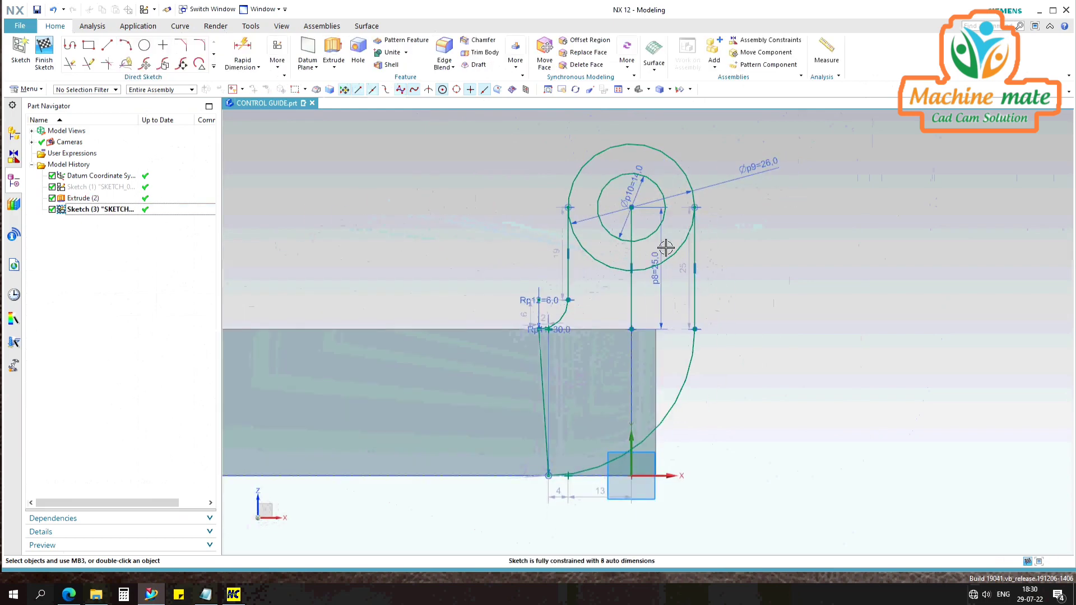
{"action": "left_click", "coordinate": [631, 291]}
{"action": "key", "text": "Delete"}
{"action": "key", "text": "t"}
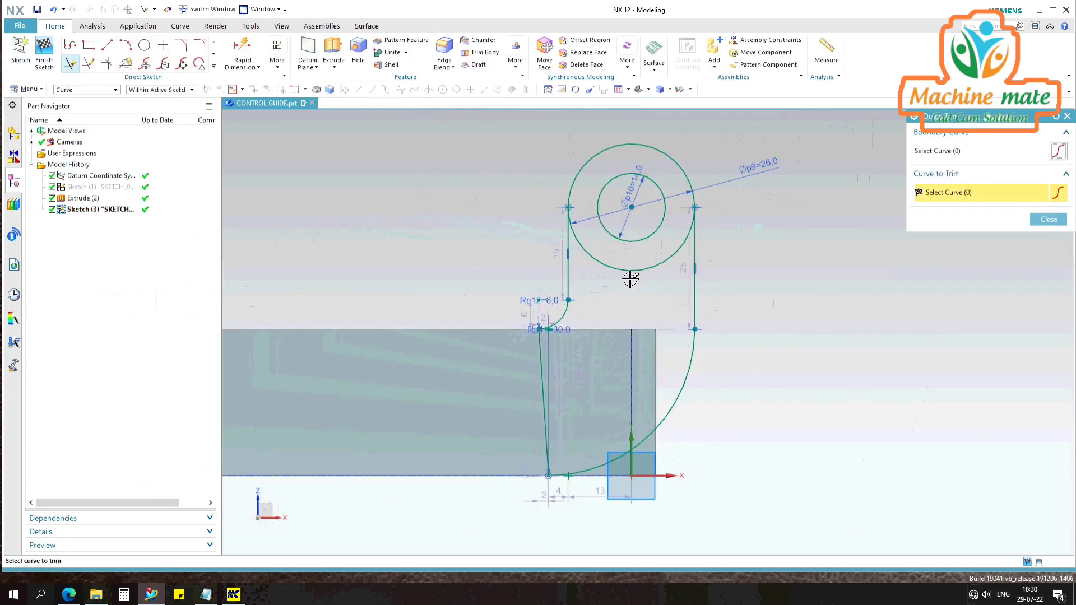
{"action": "left_click", "coordinate": [1048, 219]}
{"action": "left_click", "coordinate": [43, 54]}
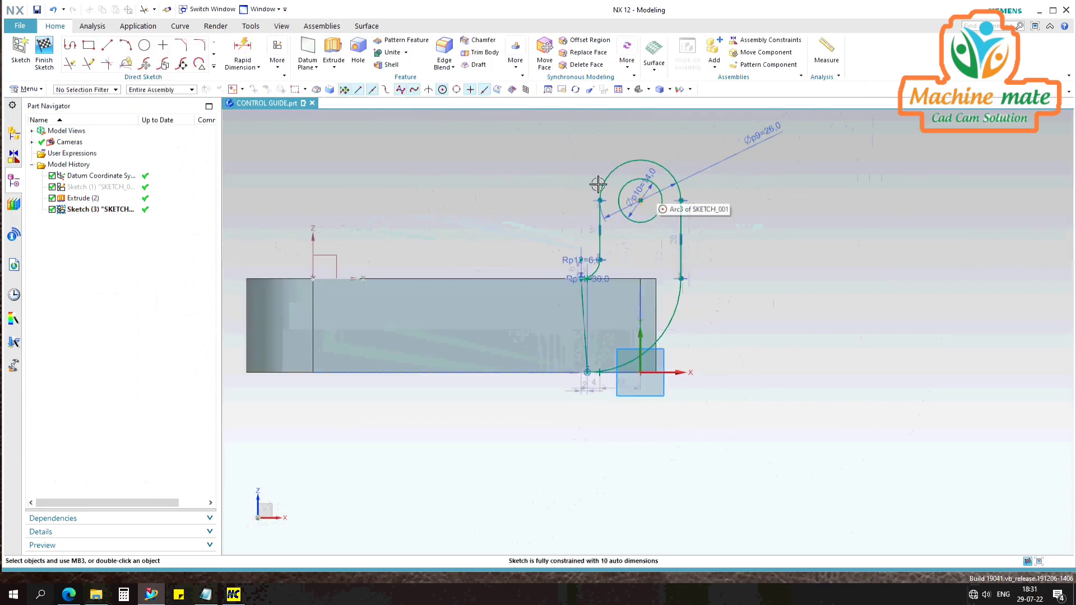
Extrude the lug profile with its hole 6.5 mm in the reversed direction and unite it with the U-shaped body
{"action": "left_click", "coordinate": [148, 50]}
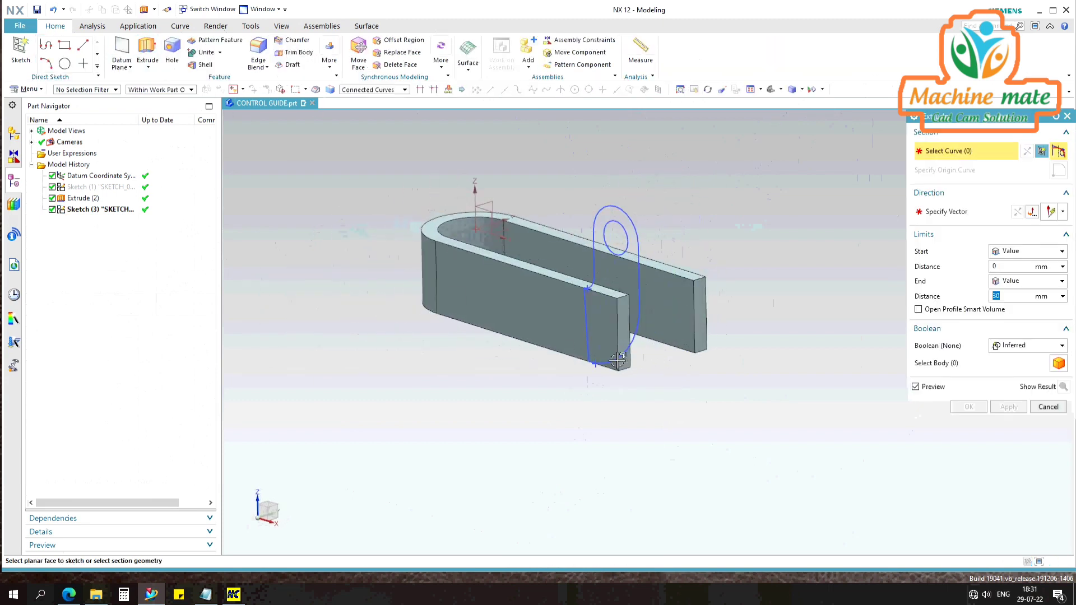
{"action": "left_click", "coordinate": [639, 305]}
{"action": "left_click", "coordinate": [623, 245]}
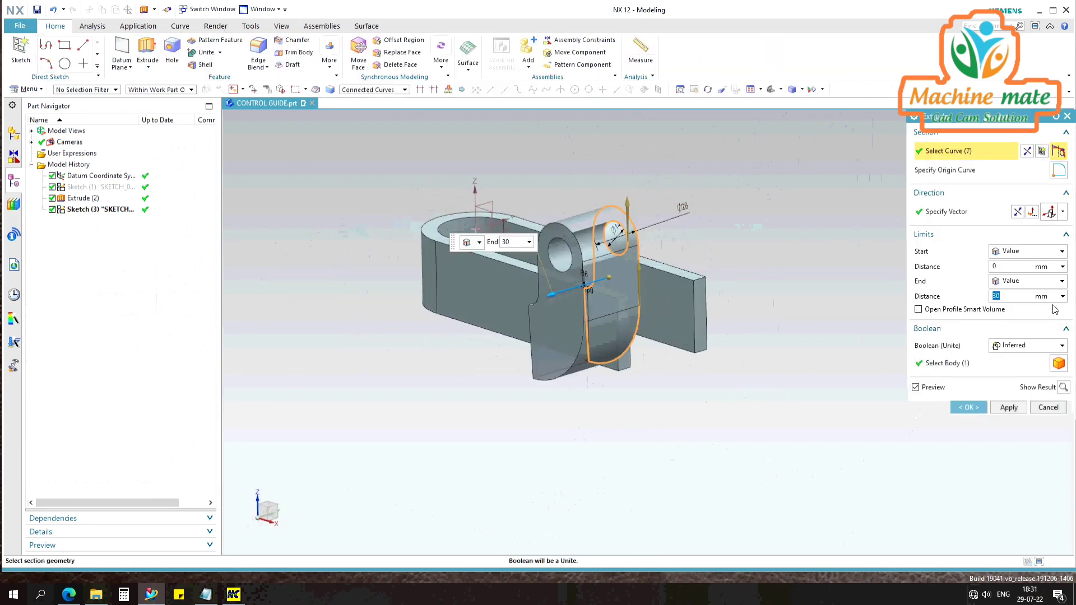
{"action": "key", "text": "Return"}
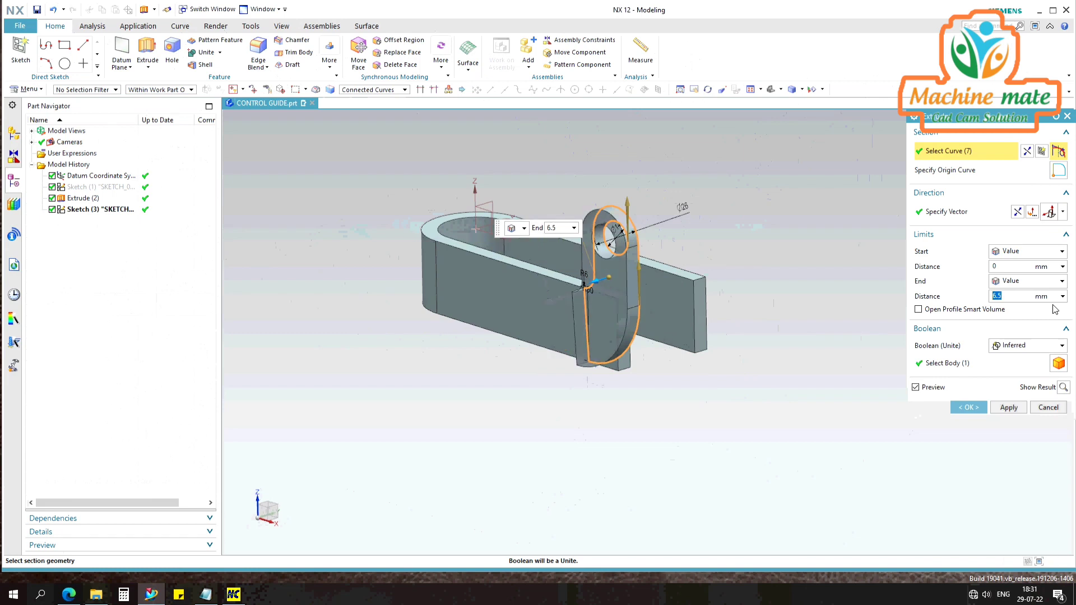
{"action": "left_click", "coordinate": [1017, 212]}
{"action": "left_click", "coordinate": [1016, 345]}
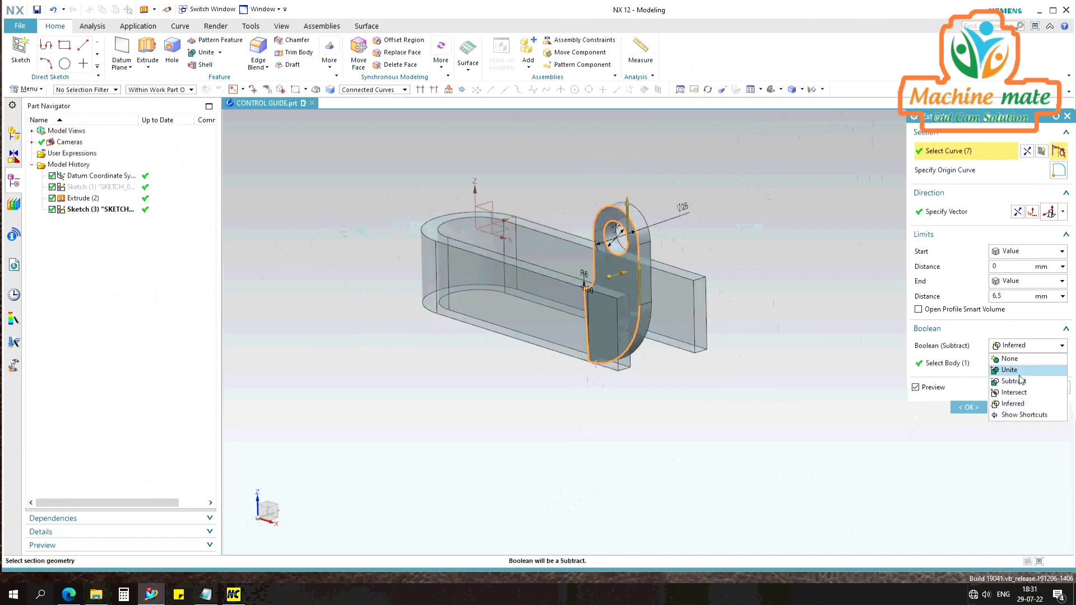
{"action": "left_click", "coordinate": [1009, 372]}
{"action": "left_click", "coordinate": [1063, 387]}
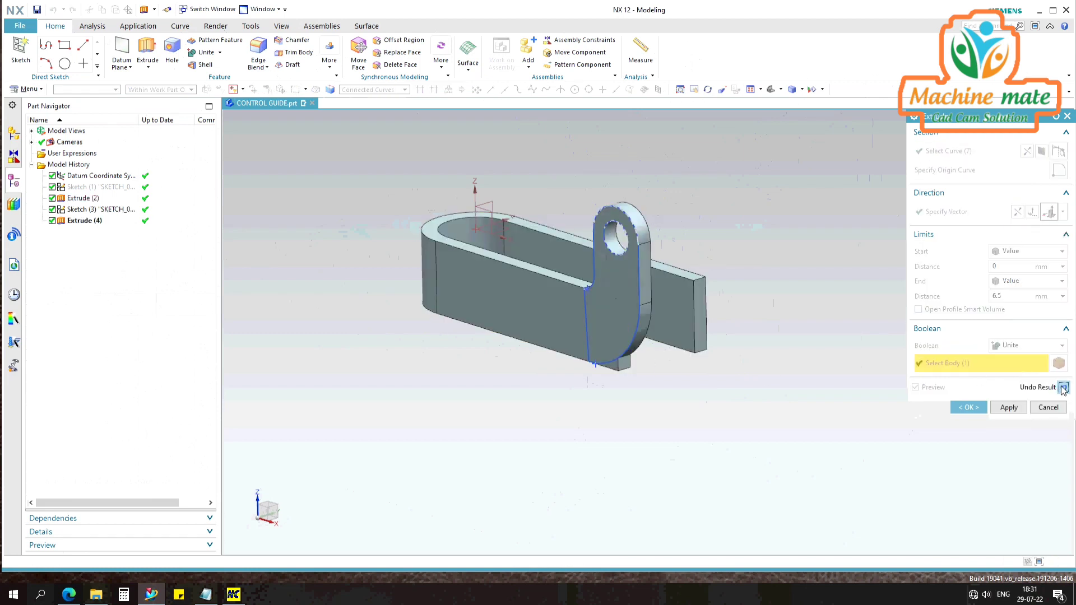
{"action": "left_click", "coordinate": [1007, 407]}
{"action": "middle_click_drag", "start_coordinate": [723, 437], "coordinate": [739, 401]}
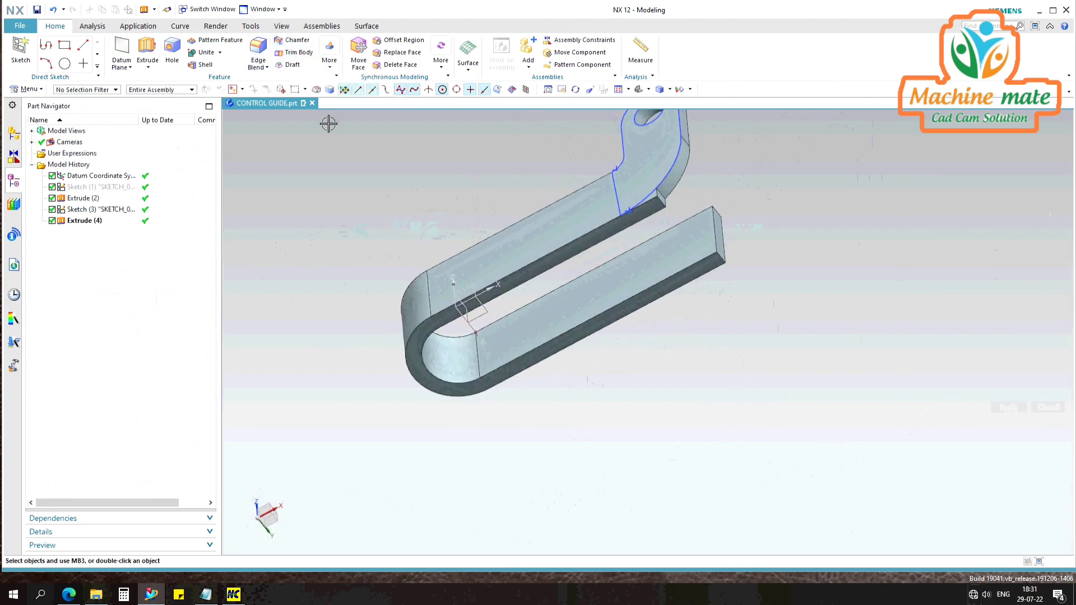
{"action": "left_click", "coordinate": [330, 62]}
{"action": "left_click", "coordinate": [358, 56]}
{"action": "scroll", "coordinate": [640, 224], "scroll_direction": "up", "scroll_amount": 5}
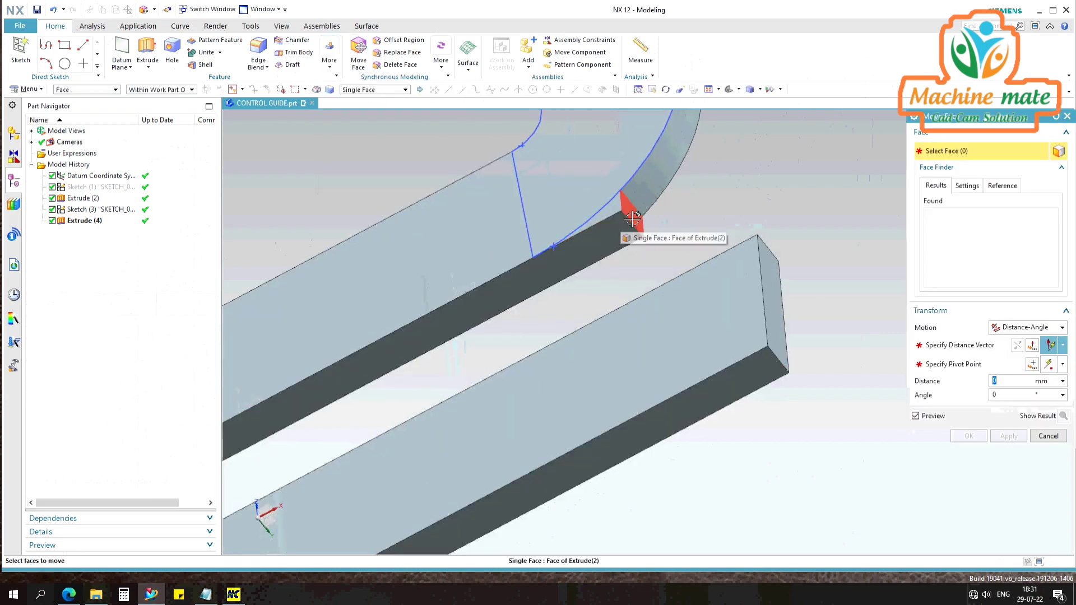
{"action": "scroll", "coordinate": [632, 219], "scroll_direction": "down", "scroll_amount": 1}
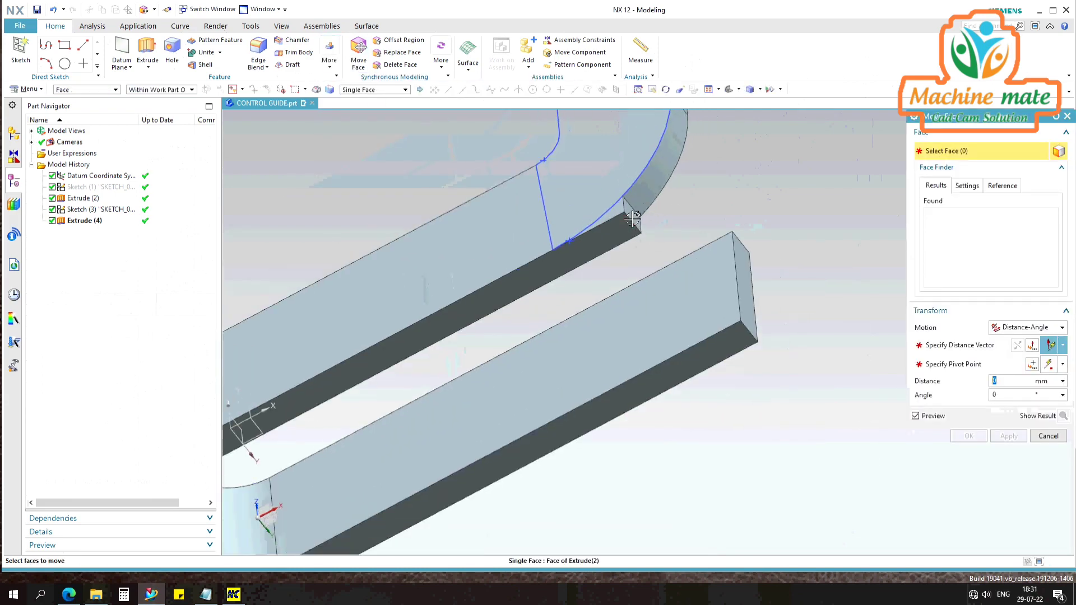
{"action": "left_click", "coordinate": [1047, 435]}
Blend the lower end edge of the arm carrying the lug with a 30 mm radius
{"action": "left_click", "coordinate": [258, 53]}
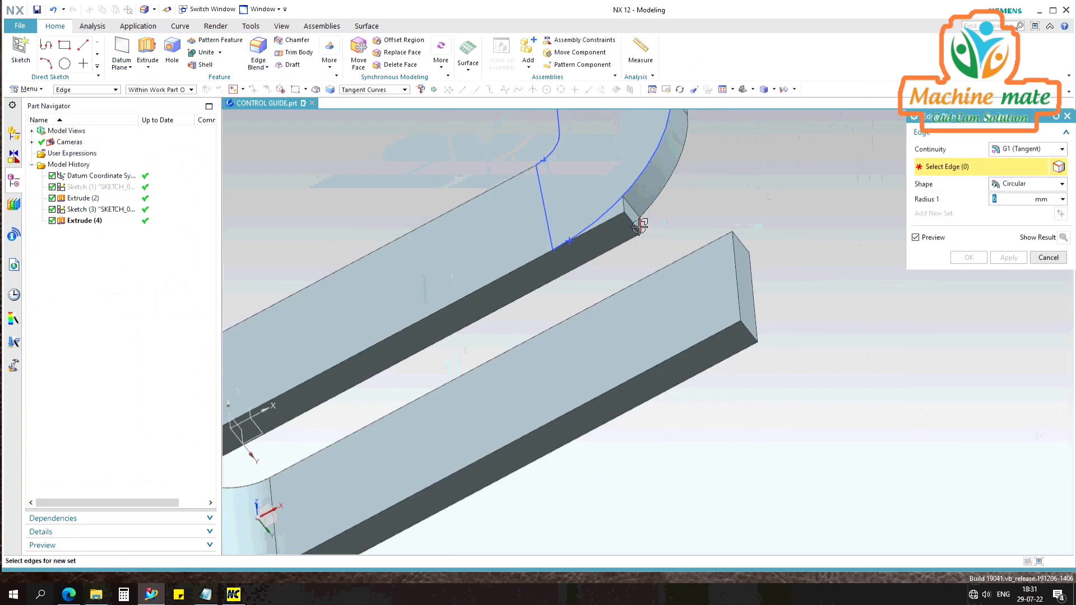
{"action": "left_click", "coordinate": [630, 220]}
{"action": "left_click_drag", "start_coordinate": [630, 199], "coordinate": [769, 116]}
{"action": "left_click", "coordinate": [1009, 257]}
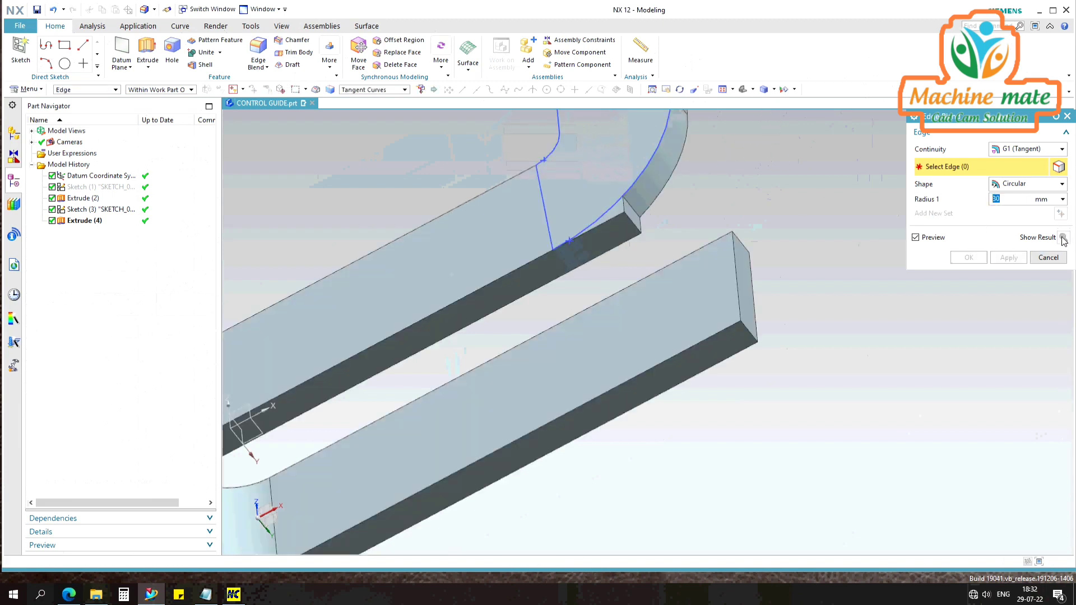
{"action": "left_click", "coordinate": [636, 226]}
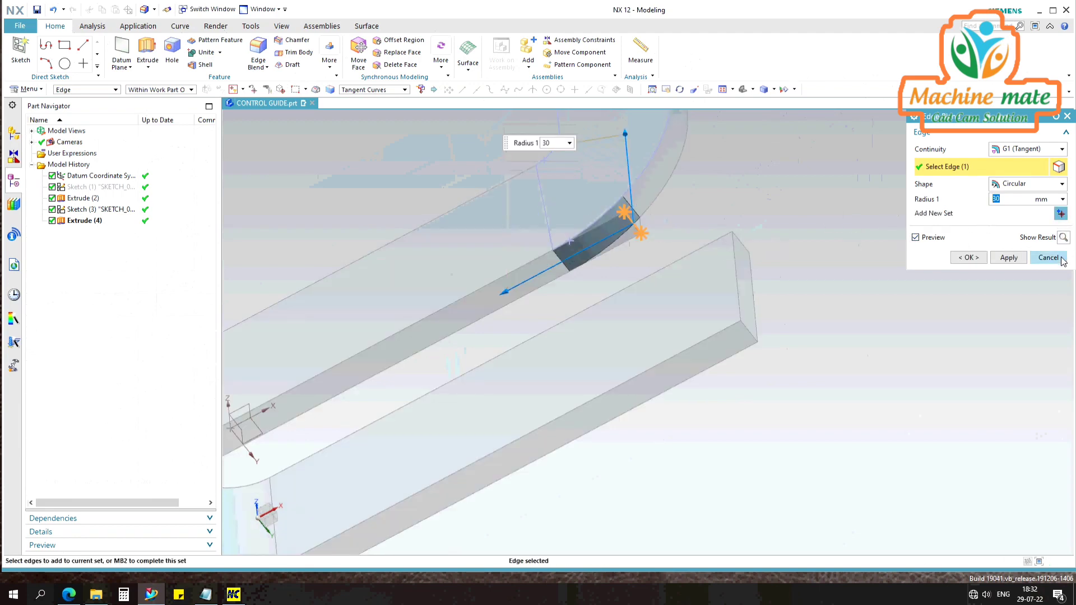
{"action": "left_click", "coordinate": [1063, 238]}
{"action": "left_click", "coordinate": [969, 258]}
{"action": "key", "text": "Home"}
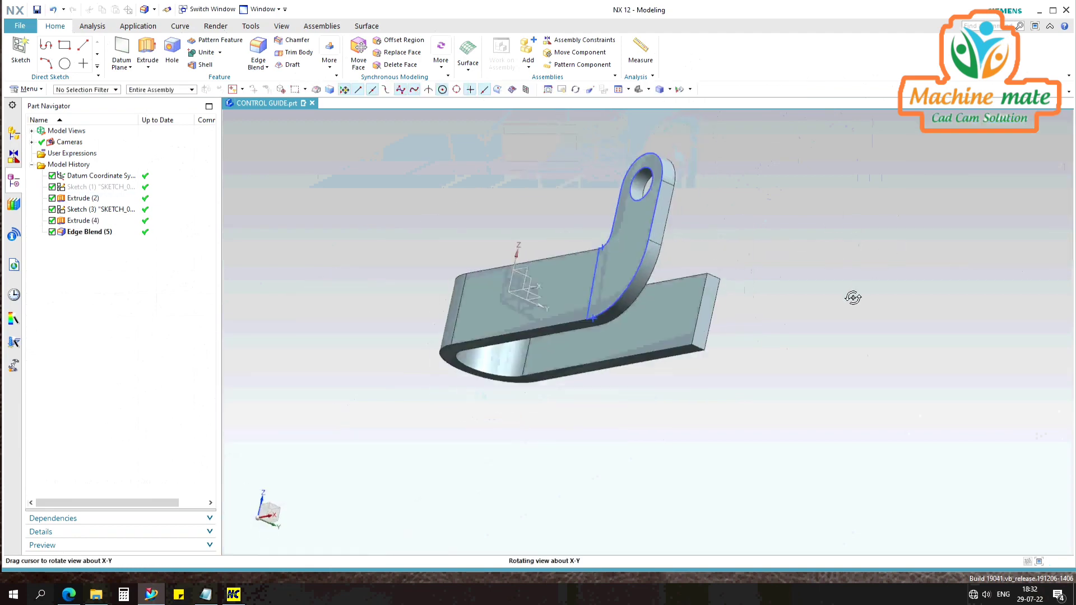
Hide the lug sketch and save the part
{"action": "right_click", "coordinate": [109, 213]}
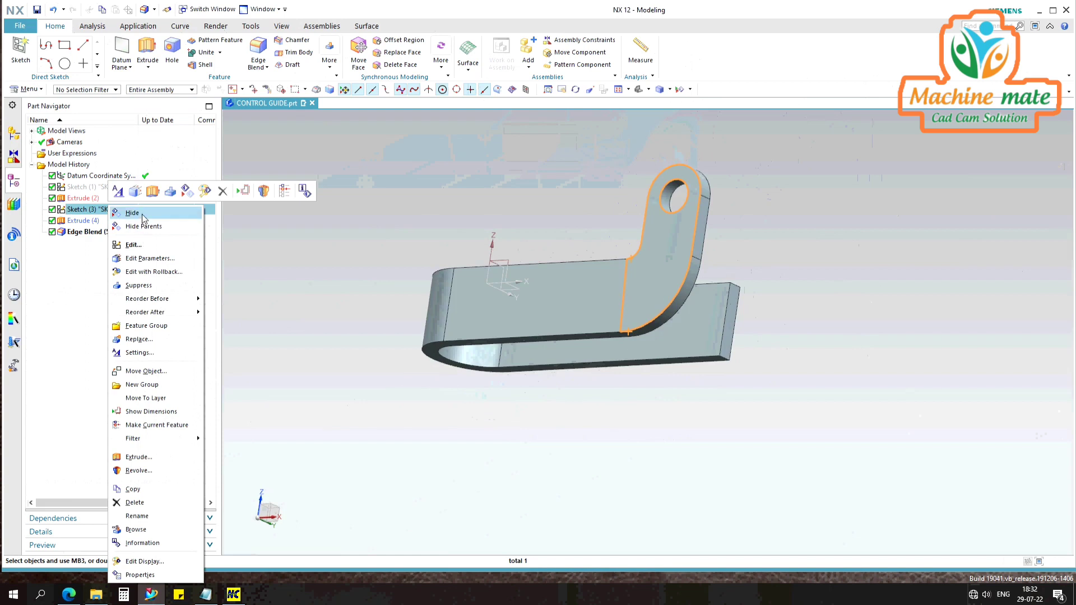
{"action": "left_click", "coordinate": [137, 215]}
{"action": "middle_click_drag", "start_coordinate": [385, 211], "coordinate": [728, 314]}
{"action": "key", "text": "ctrl+s"}
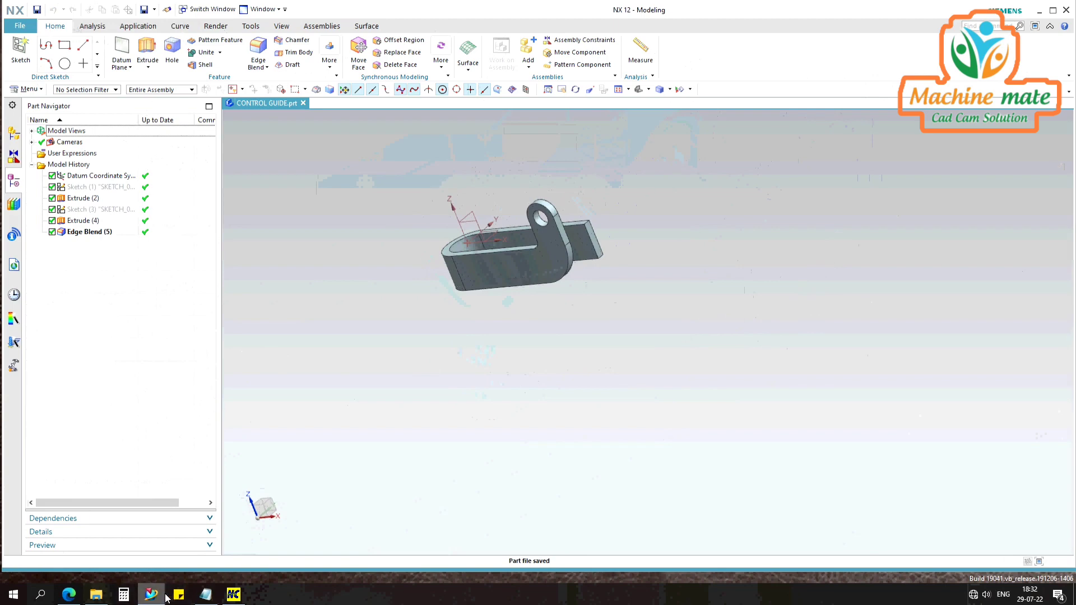
Check the control guide's slot dimensions in the PDF drawing and start a sketch in NX on the lug arm's outer face
{"action": "left_click", "coordinate": [69, 594]}
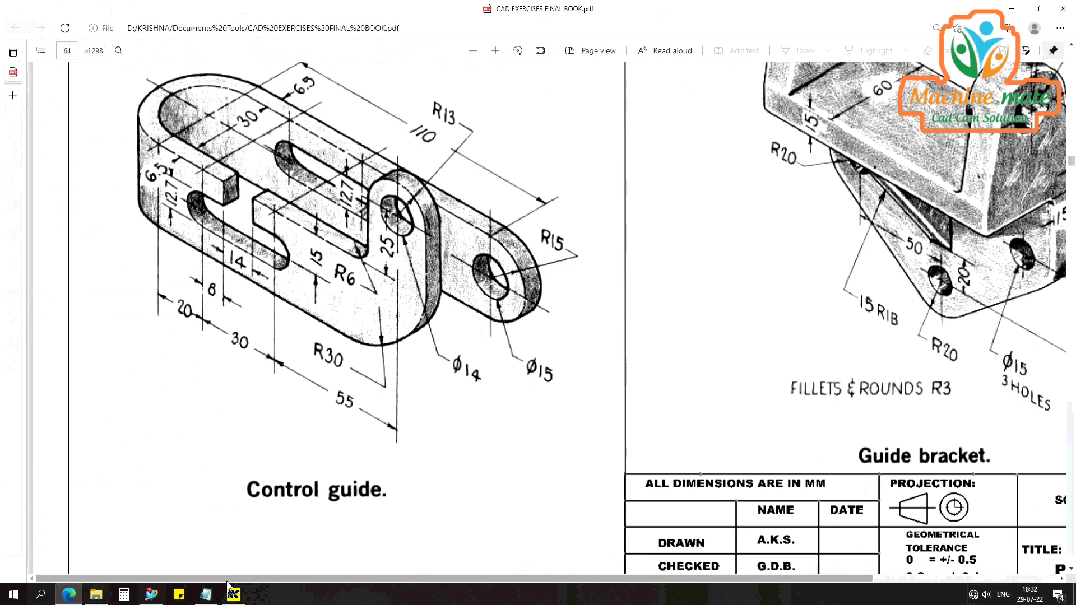
{"action": "key", "text": "alt+Tab"}
{"action": "left_click", "coordinate": [21, 47]}
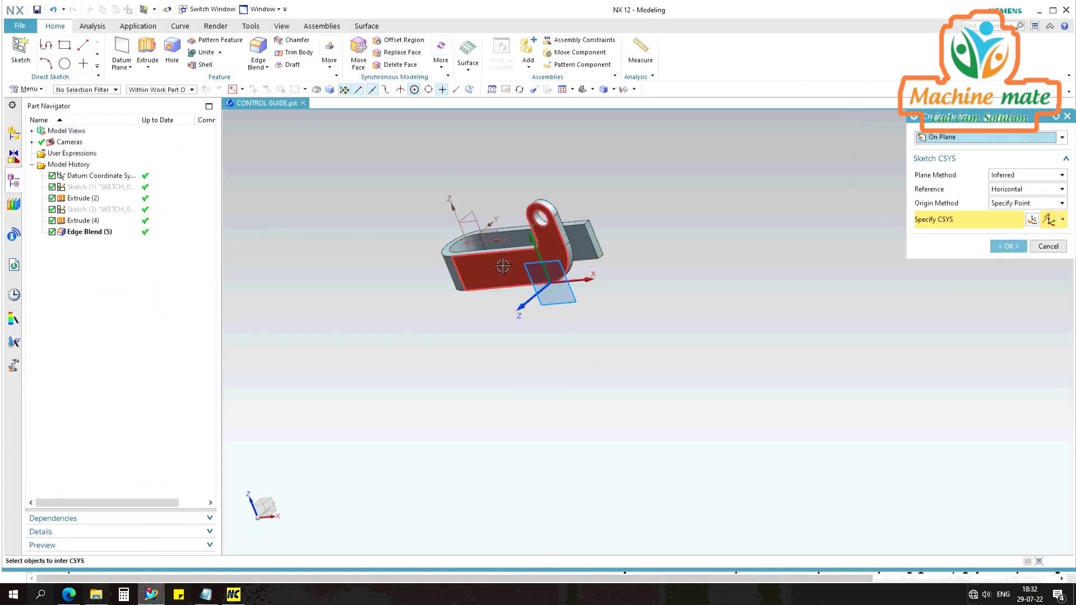
{"action": "left_click", "coordinate": [519, 283]}
{"action": "left_click", "coordinate": [1006, 247]}
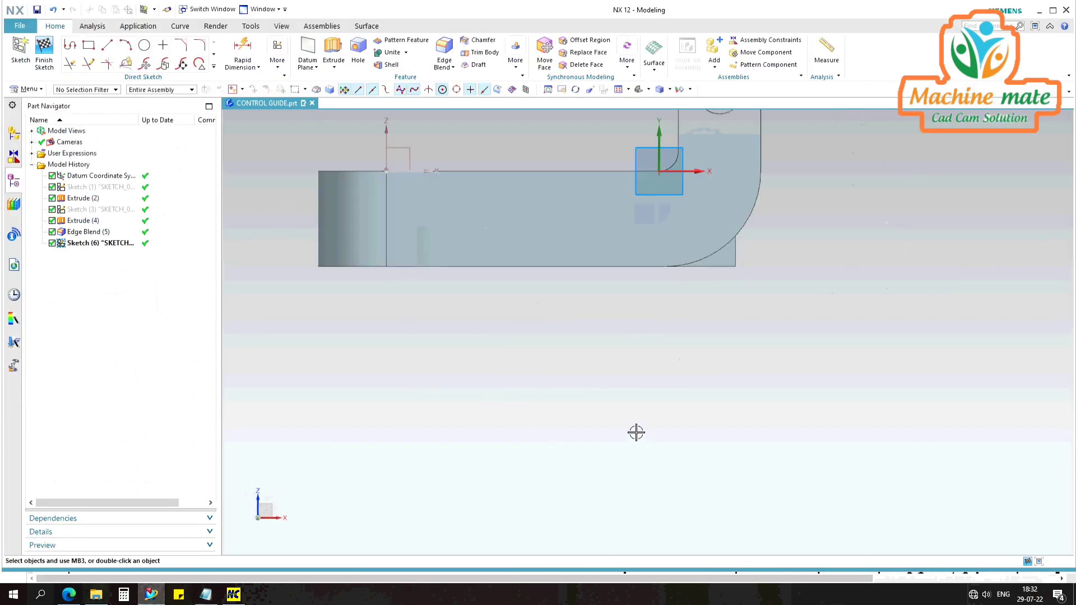
Draw two consecutive horizontal lines, 20 mm and 30 mm long, starting from the midpoint of the arm's left vertical edge
{"action": "left_click", "coordinate": [115, 51]}
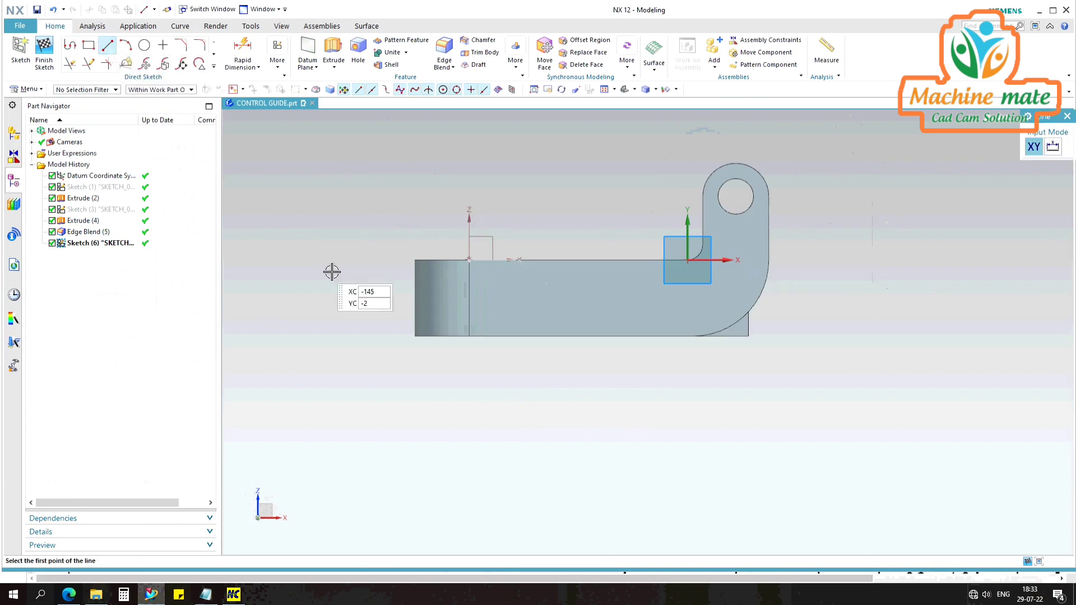
{"action": "left_click", "coordinate": [470, 299]}
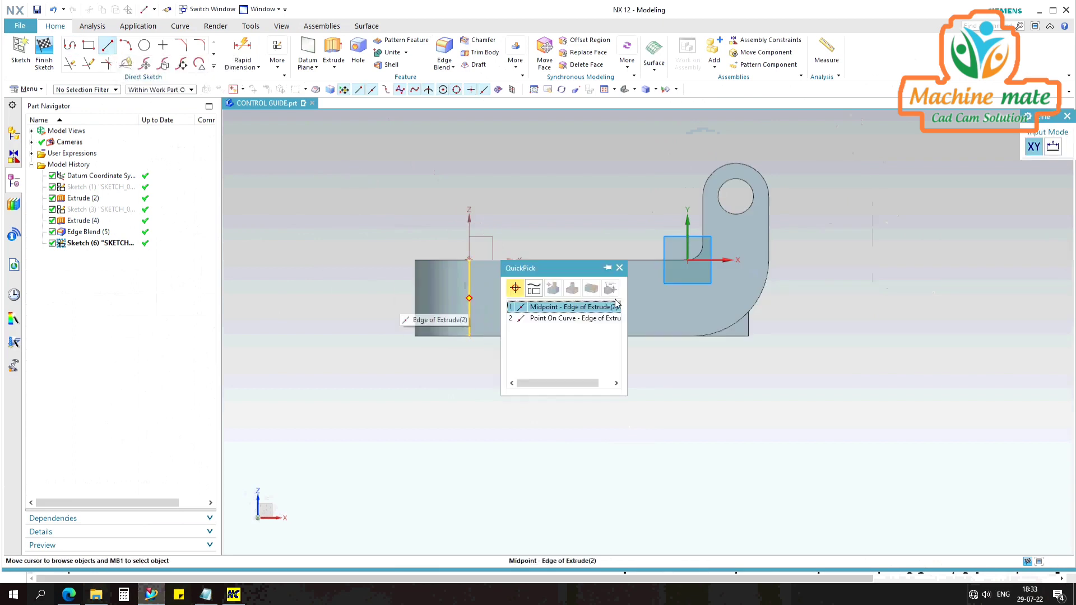
{"action": "left_click", "coordinate": [560, 308]}
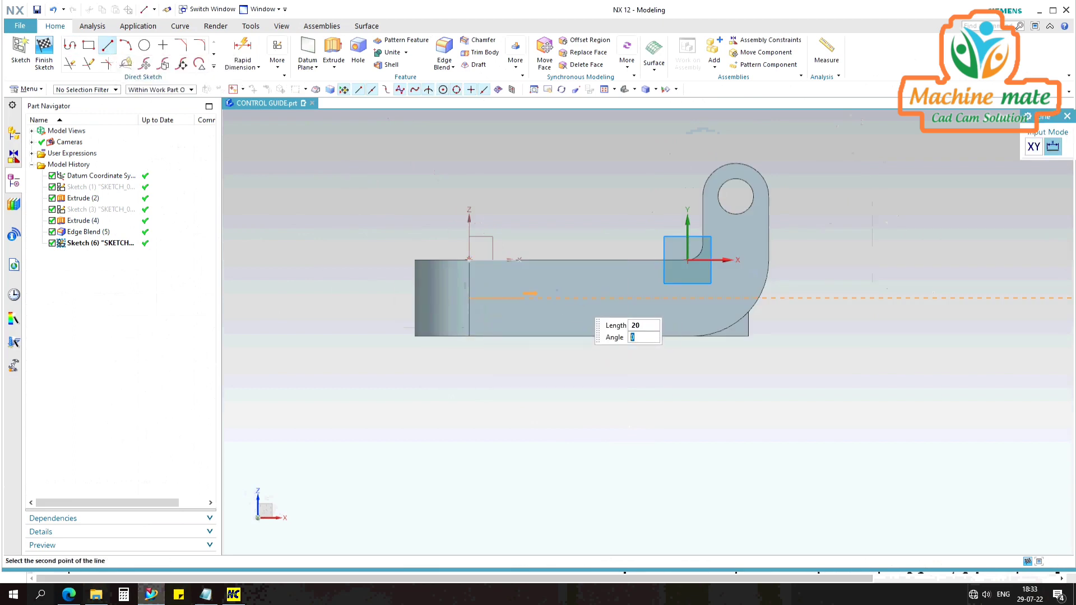
{"action": "key", "text": "Return"}
{"action": "type", "text": "3"}
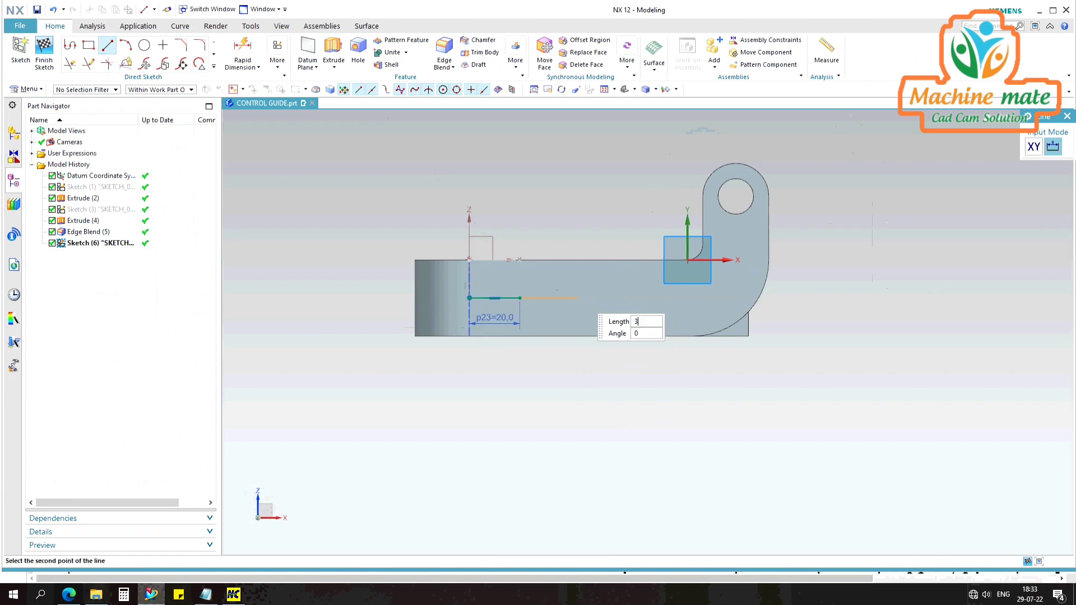
{"action": "type", "text": "0"}
{"action": "key", "text": "Return"}
{"action": "key", "text": "Escape"}
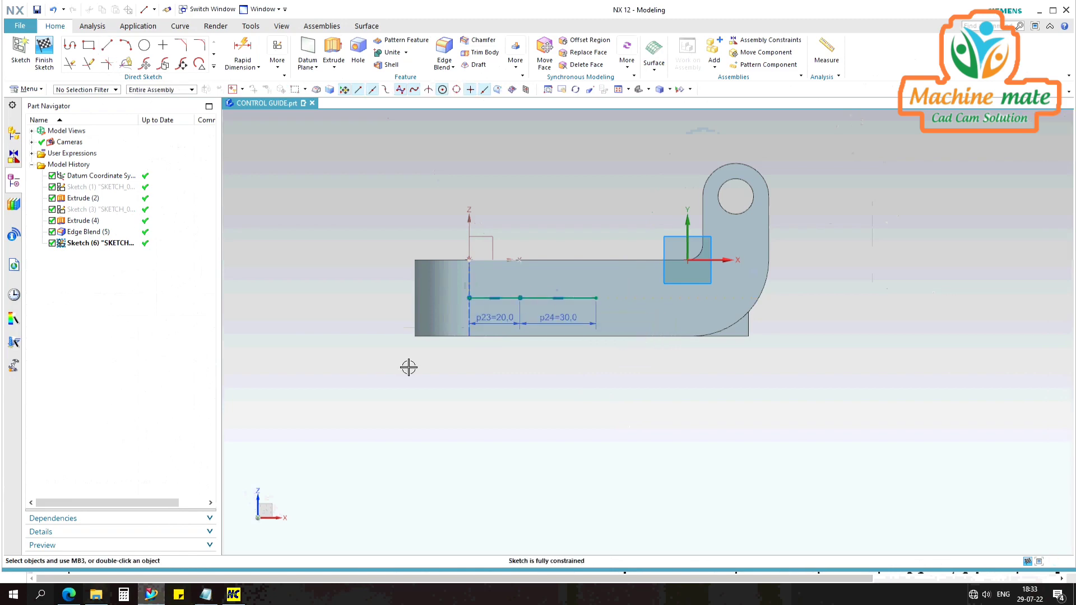
{"action": "left_click", "coordinate": [154, 599]}
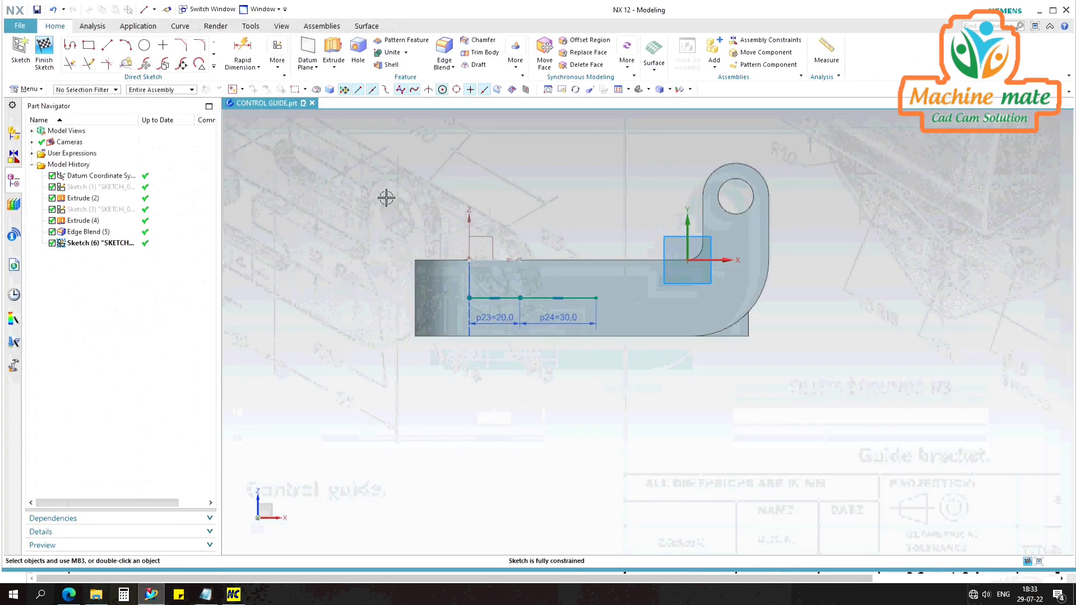
Place a sketch point at the free end of the 30 mm line and trim that line away
{"action": "scroll", "coordinate": [545, 204], "scroll_direction": "up", "scroll_amount": 1}
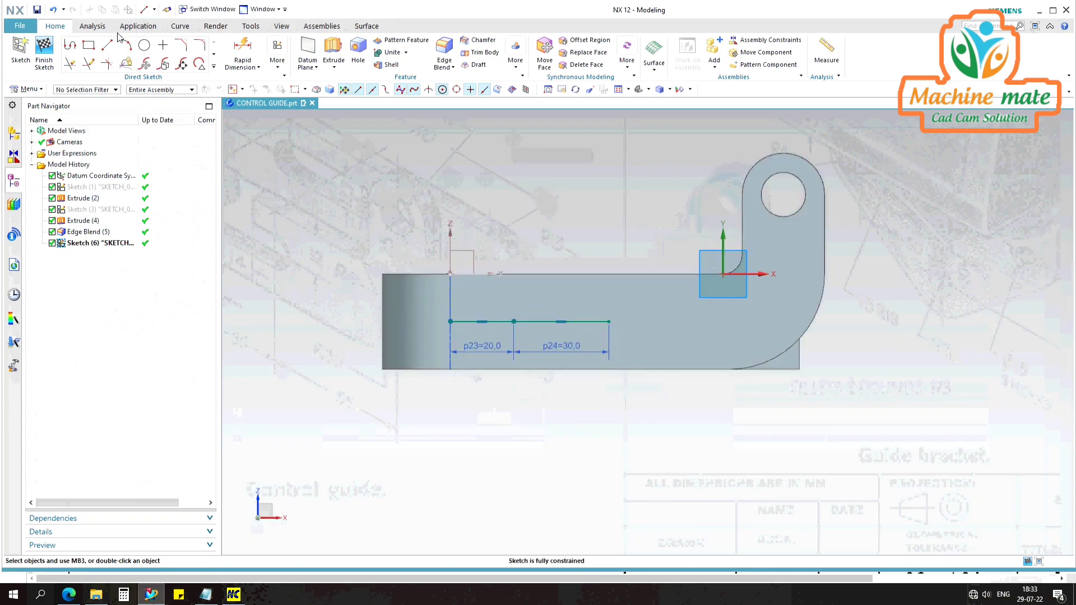
{"action": "left_click", "coordinate": [163, 46]}
{"action": "key", "text": "Escape"}
{"action": "key", "text": "t"}
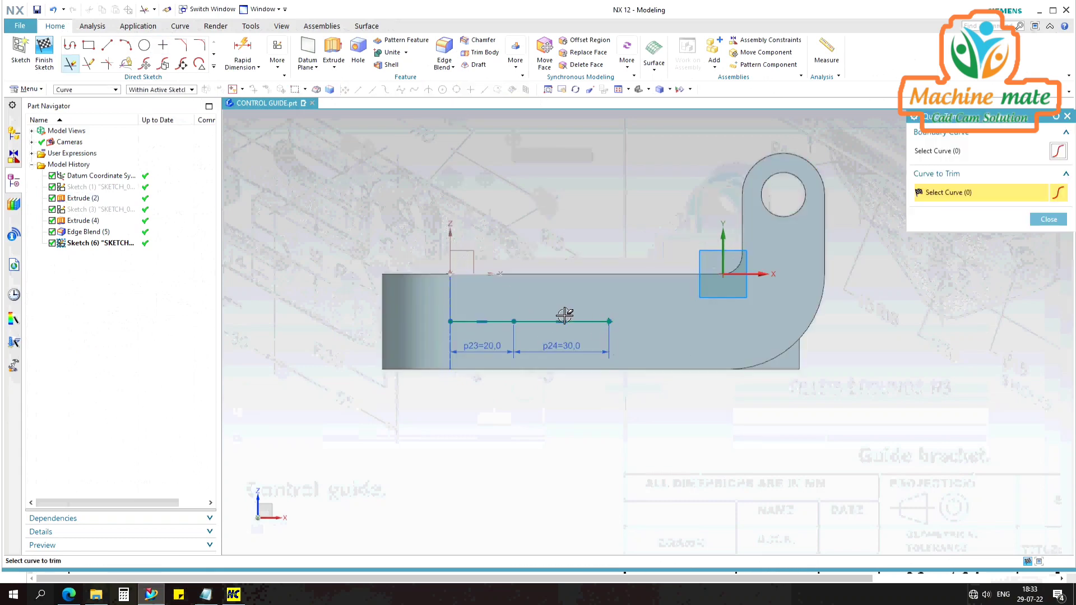
{"action": "left_click", "coordinate": [595, 322]}
{"action": "left_click", "coordinate": [1047, 219]}
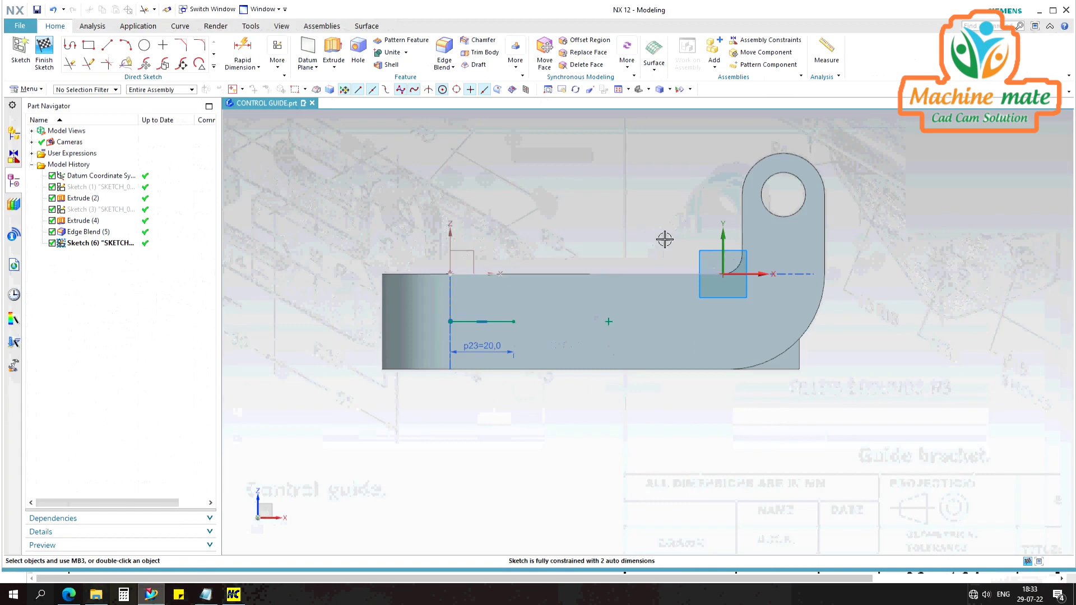
Draw a 35 mm horizontal line from the arm edge's midpoint and a vertical line from its end up past the arm's upper edge
{"action": "left_click", "coordinate": [106, 47]}
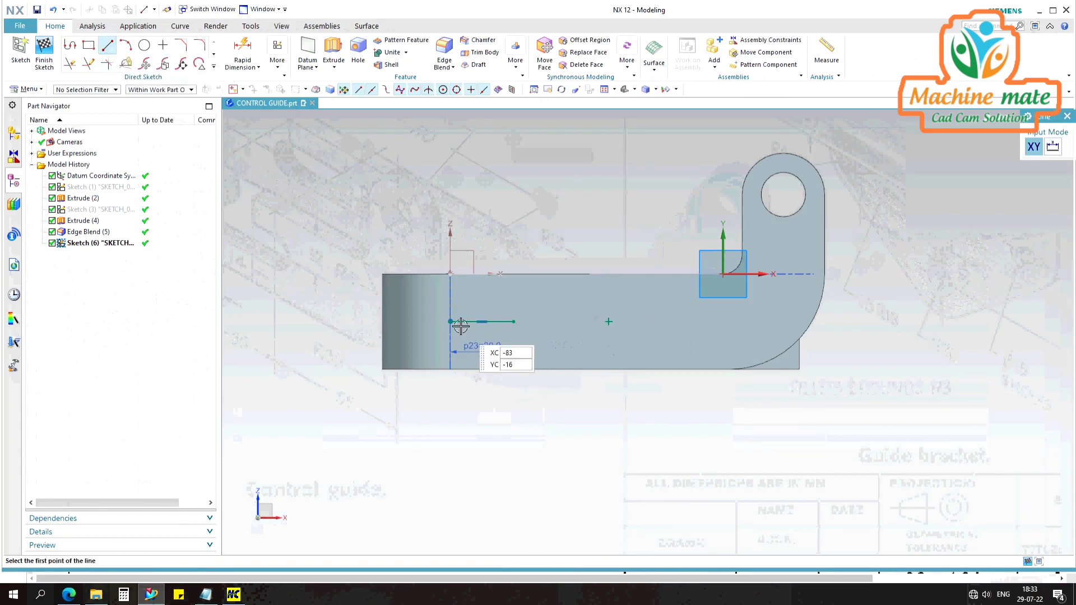
{"action": "left_click", "coordinate": [524, 327]}
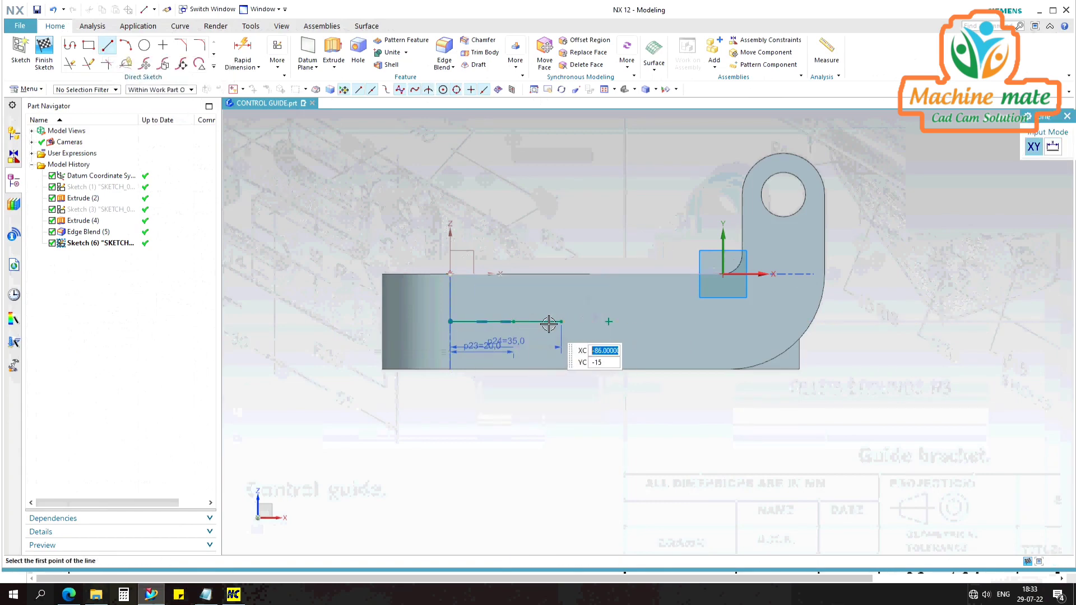
{"action": "key", "text": "Return"}
{"action": "left_click", "coordinate": [562, 322]}
{"action": "left_click", "coordinate": [560, 256]}
{"action": "key", "text": "Escape"}
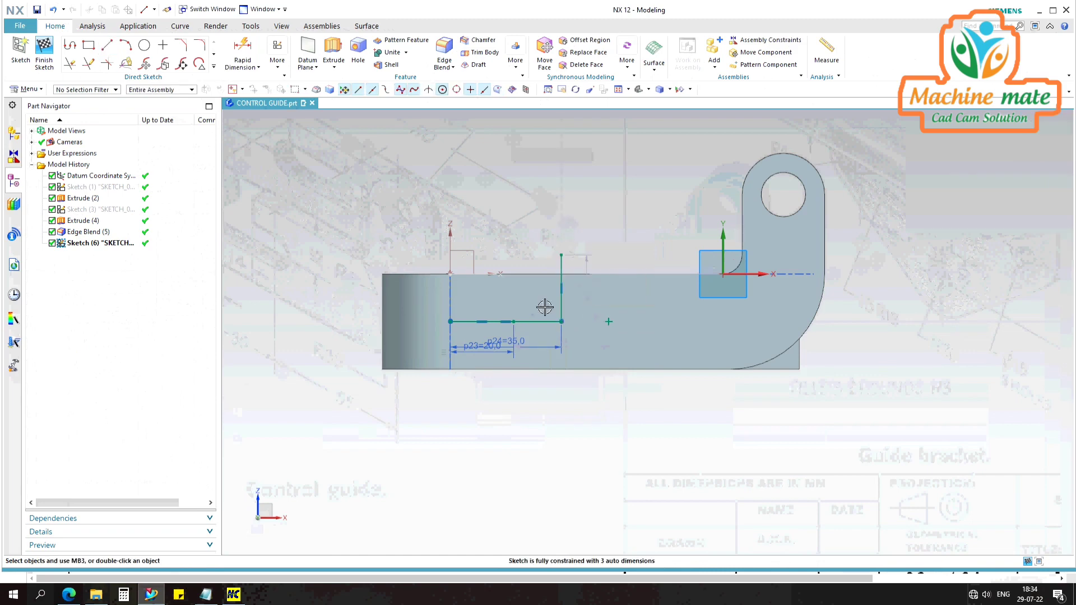
Draw two 12.7 mm diameter circles, one centred at the end of the 20 mm line and one at the sketch point
{"action": "scroll", "coordinate": [550, 272], "scroll_direction": "up", "scroll_amount": 2}
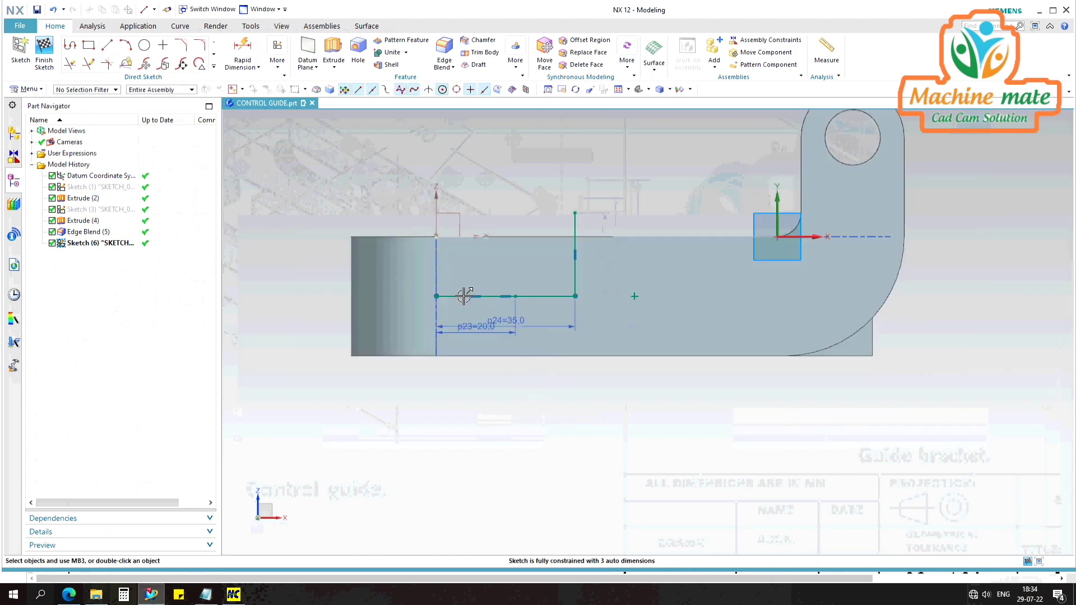
{"action": "key", "text": "t"}
{"action": "key", "text": "Escape"}
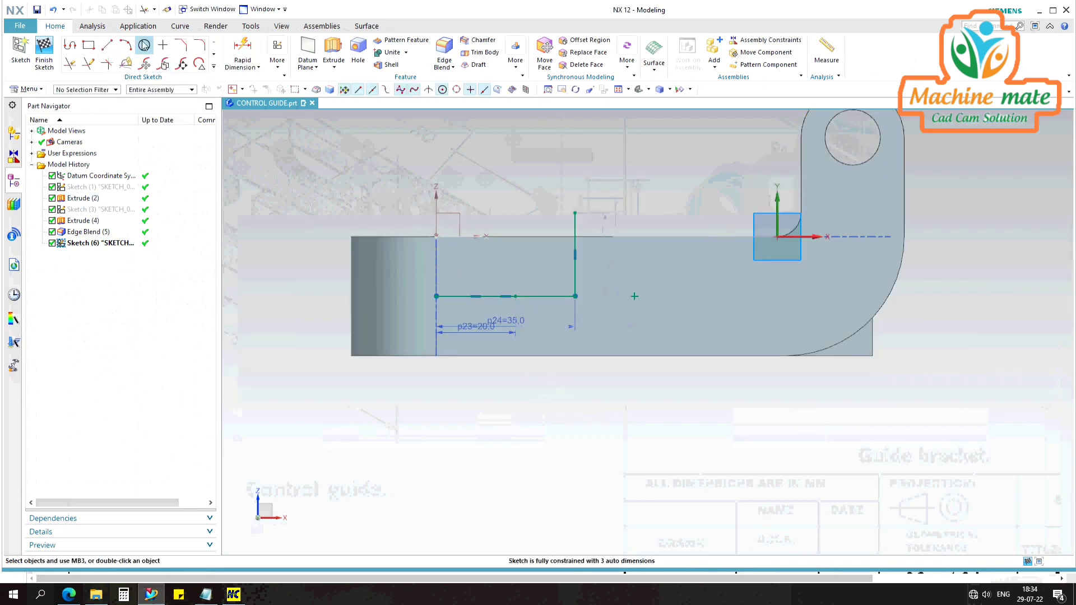
{"action": "left_click", "coordinate": [144, 45]}
{"action": "left_click", "coordinate": [513, 292]}
{"action": "left_click", "coordinate": [583, 298]}
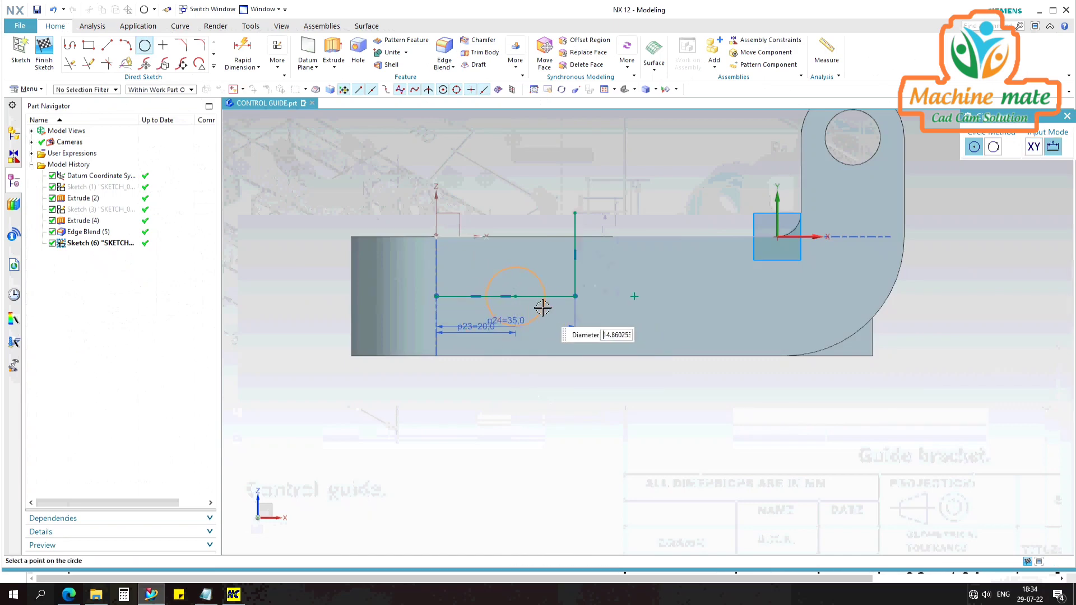
{"action": "type", "text": "12.7"}
{"action": "key", "text": "Return"}
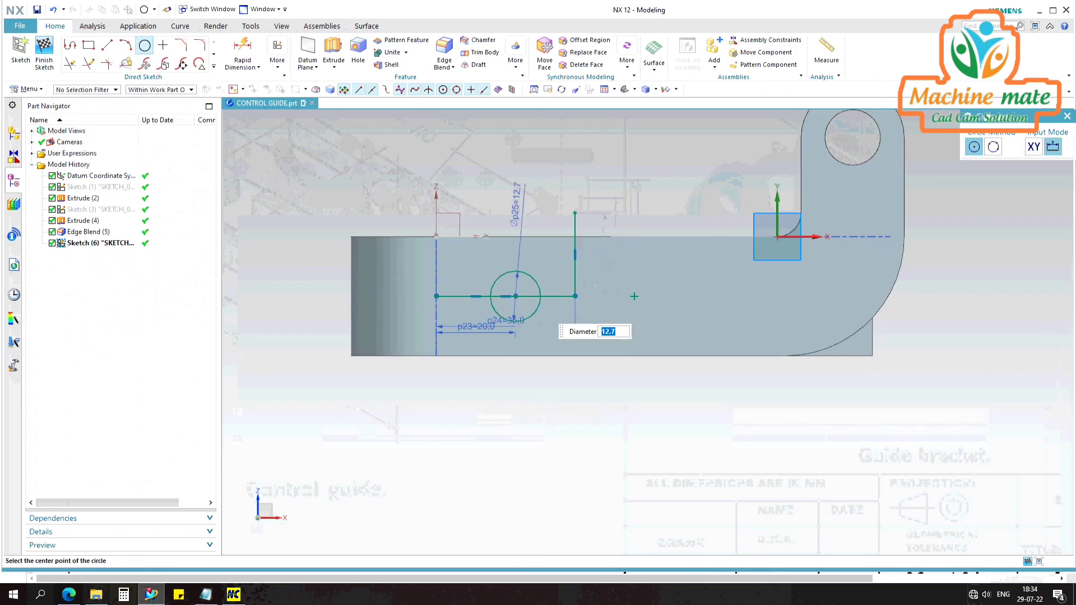
{"action": "left_click", "coordinate": [634, 296]}
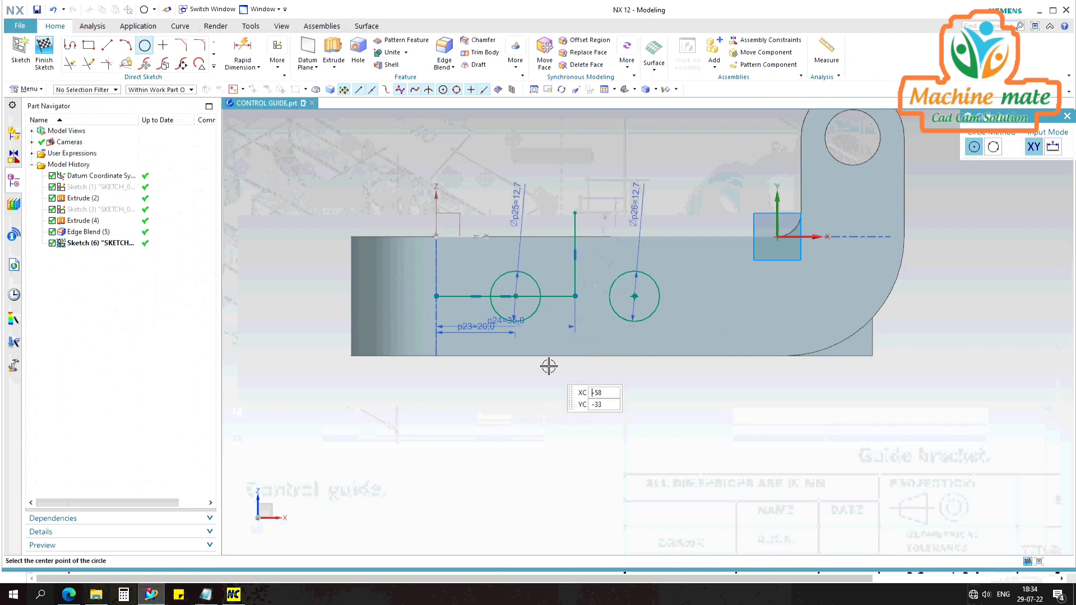
Connect the two circles with horizontal lines between their uppermost points and between their lowermost points
{"action": "scroll", "coordinate": [562, 406], "scroll_direction": "up", "scroll_amount": 2}
{"action": "scroll", "coordinate": [561, 401], "scroll_direction": "down", "scroll_amount": 1}
{"action": "key", "text": "l"}
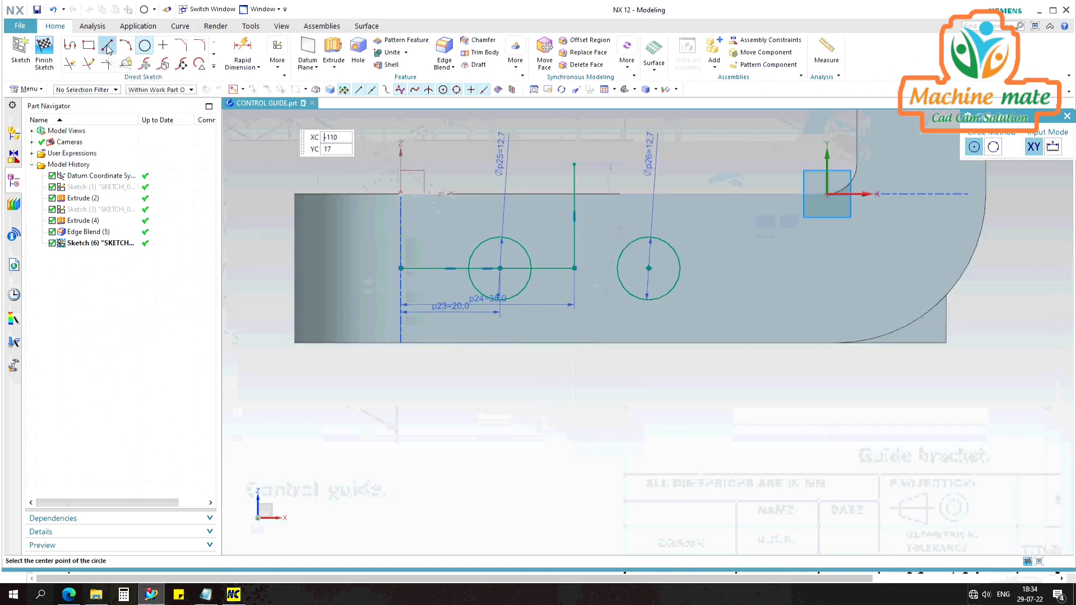
{"action": "left_click", "coordinate": [500, 237]}
{"action": "left_click", "coordinate": [648, 237]}
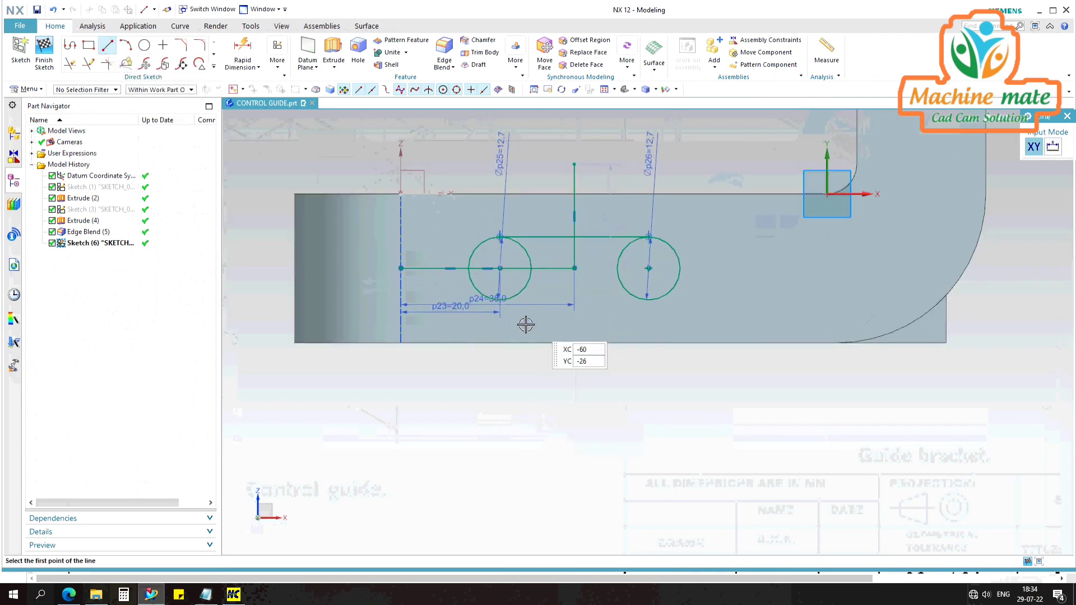
{"action": "left_click", "coordinate": [499, 298]}
{"action": "left_click", "coordinate": [648, 298]}
{"action": "key", "text": "Escape"}
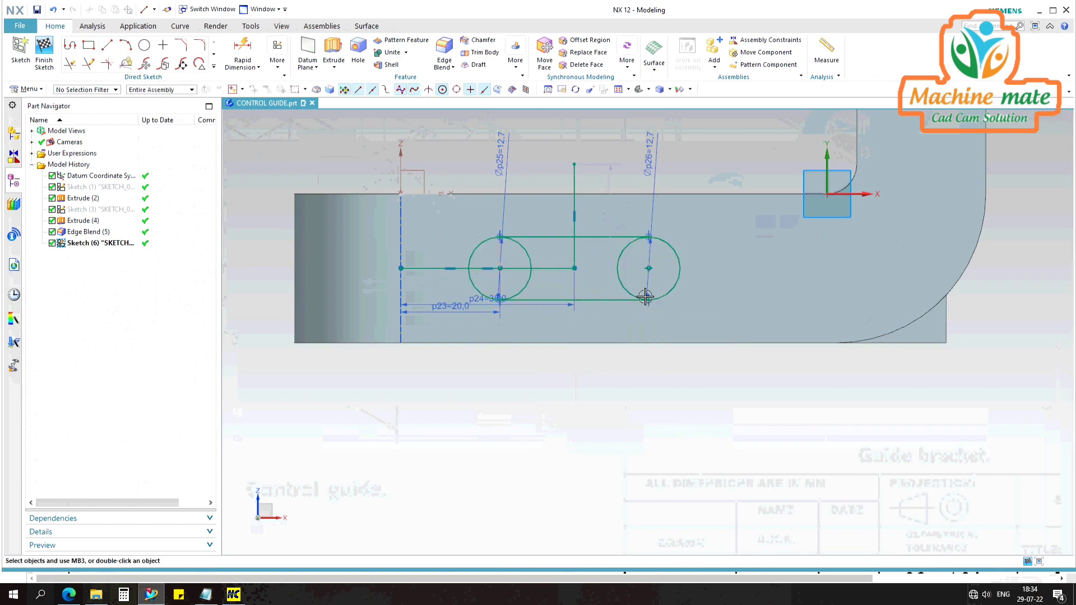
Trim the inner halves of both circles and the horizontal centre lines to leave a closed slot outline
{"action": "key", "text": "t"}
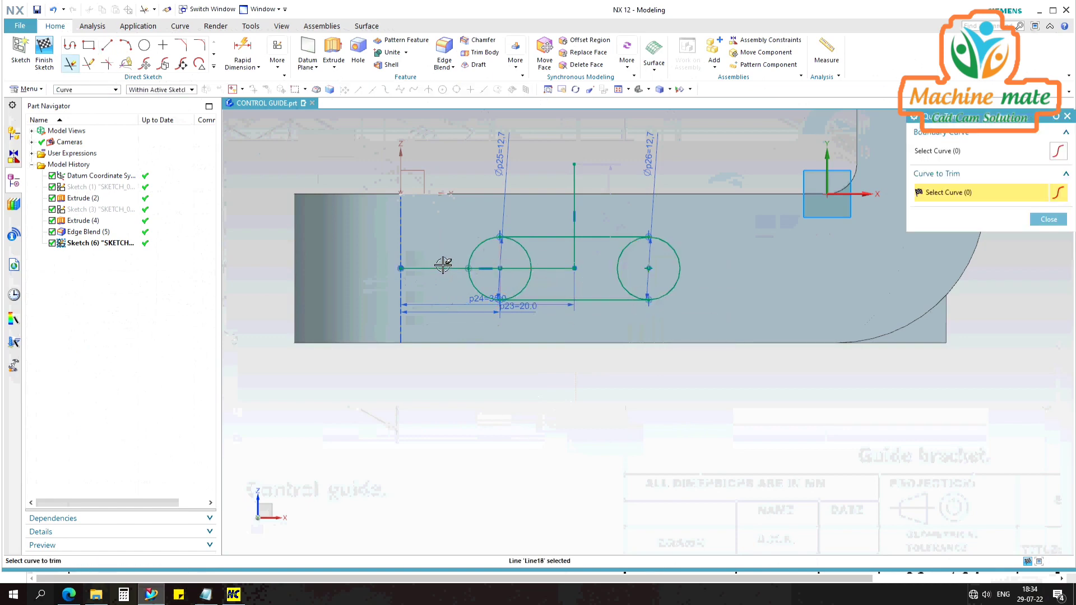
{"action": "scroll", "coordinate": [442, 265], "scroll_direction": "up", "scroll_amount": 4}
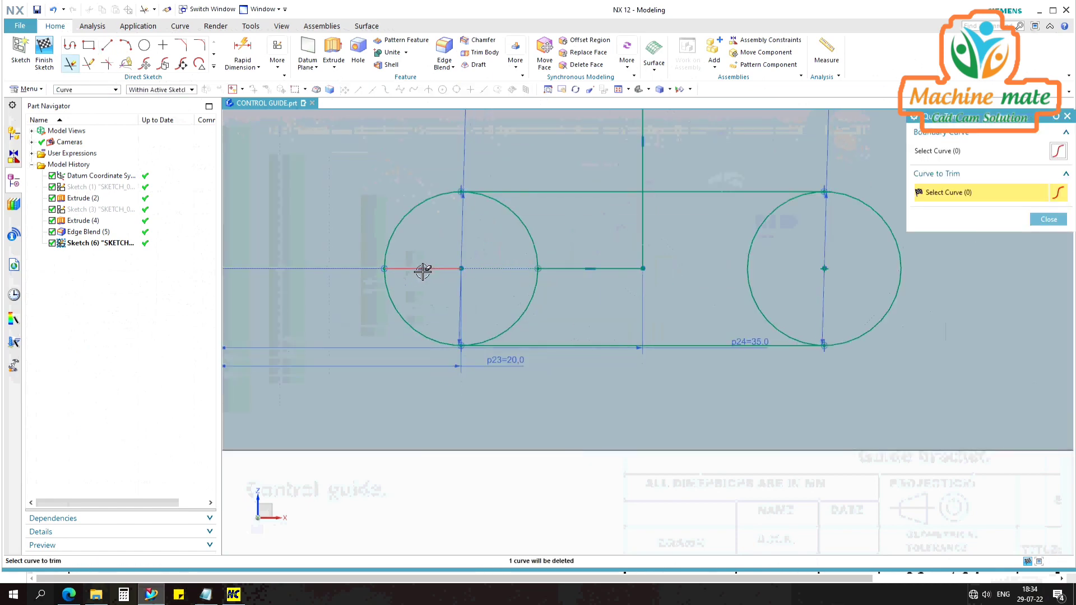
{"action": "left_click", "coordinate": [423, 271]}
{"action": "scroll", "coordinate": [514, 275], "scroll_direction": "down", "scroll_amount": 2}
{"action": "left_click", "coordinate": [516, 285]}
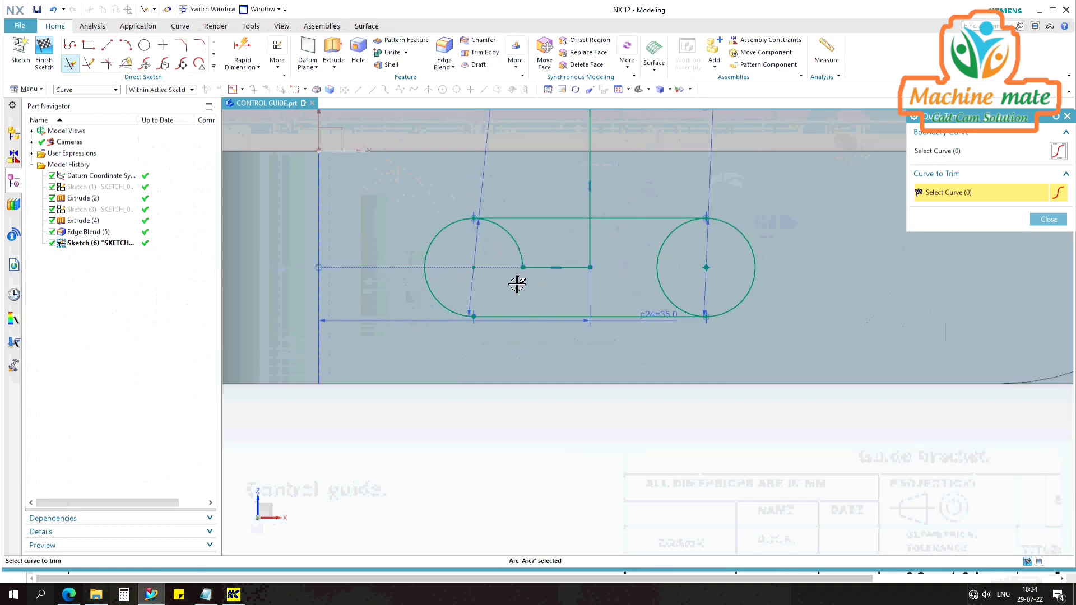
{"action": "left_click", "coordinate": [518, 245]}
{"action": "left_click", "coordinate": [567, 267]}
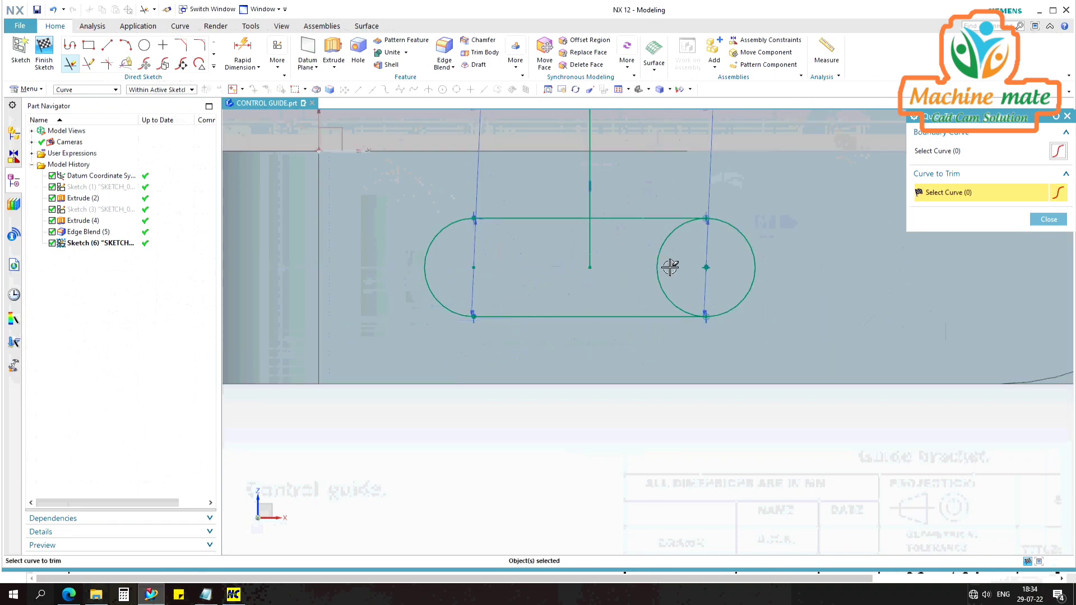
{"action": "left_click", "coordinate": [656, 267]}
{"action": "scroll", "coordinate": [581, 301], "scroll_direction": "down", "scroll_amount": 3}
{"action": "scroll", "coordinate": [543, 308], "scroll_direction": "up", "scroll_amount": 3}
{"action": "scroll", "coordinate": [547, 194], "scroll_direction": "up", "scroll_amount": 2}
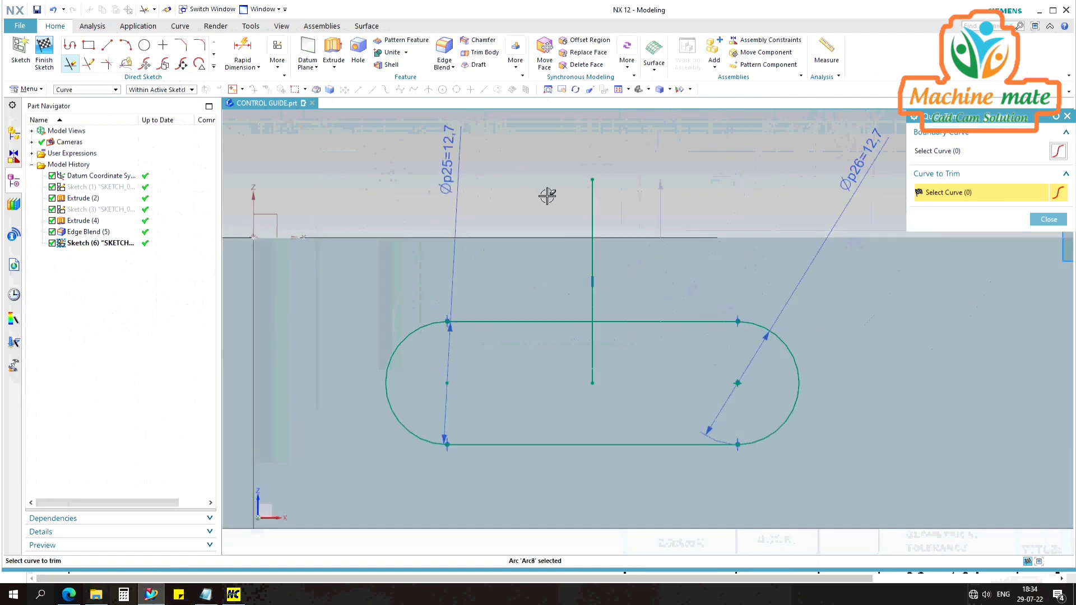
{"action": "scroll", "coordinate": [533, 189], "scroll_direction": "down", "scroll_amount": 1}
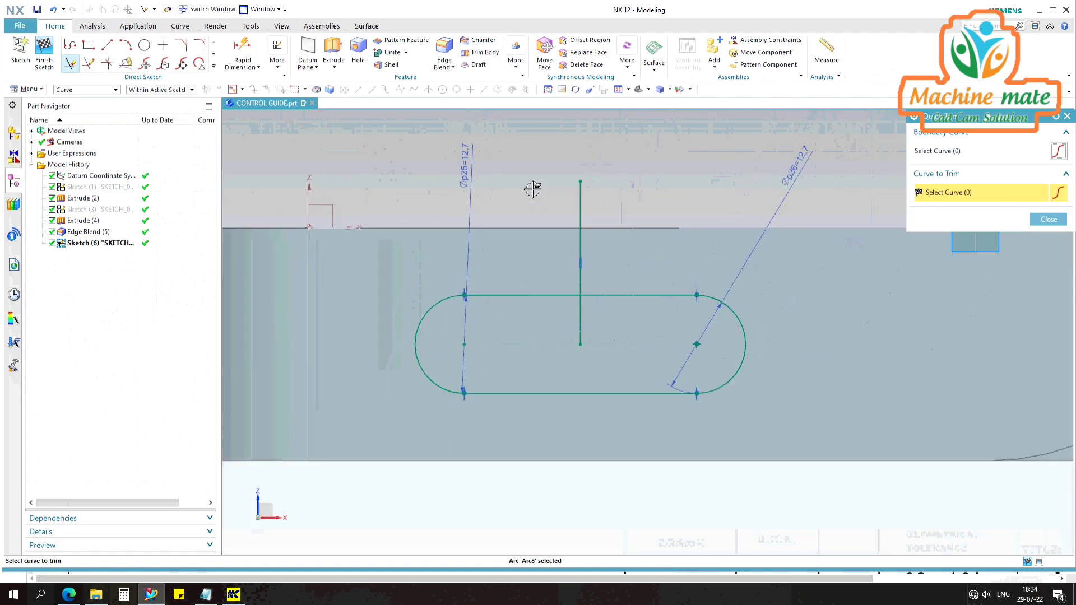
Draw a 14 mm wide rectangle centred on the vertical line's midpoint, reaching from inside the slot to above the arm's upper edge
{"action": "left_click", "coordinate": [76, 597]}
{"action": "left_click", "coordinate": [151, 594]}
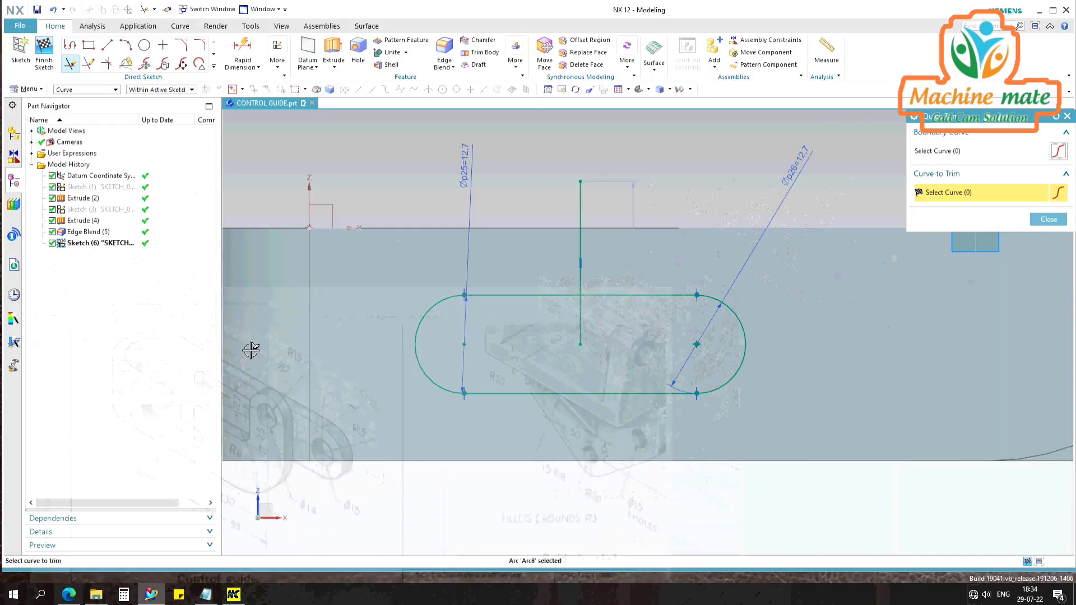
{"action": "scroll", "coordinate": [543, 200], "scroll_direction": "up", "scroll_amount": 1}
{"action": "left_click", "coordinate": [88, 46]}
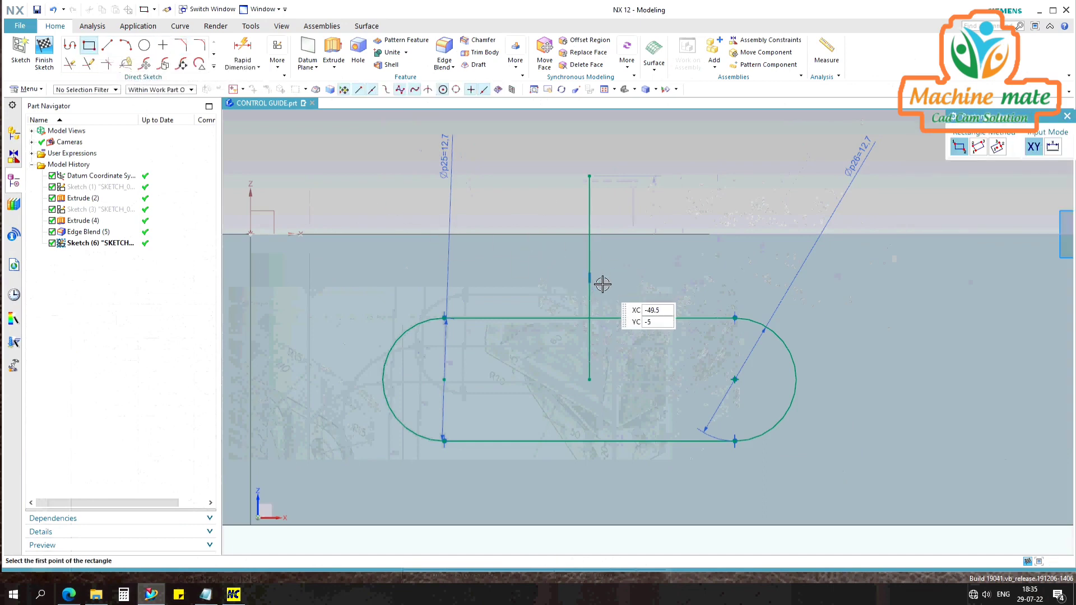
{"action": "left_click", "coordinate": [589, 277]}
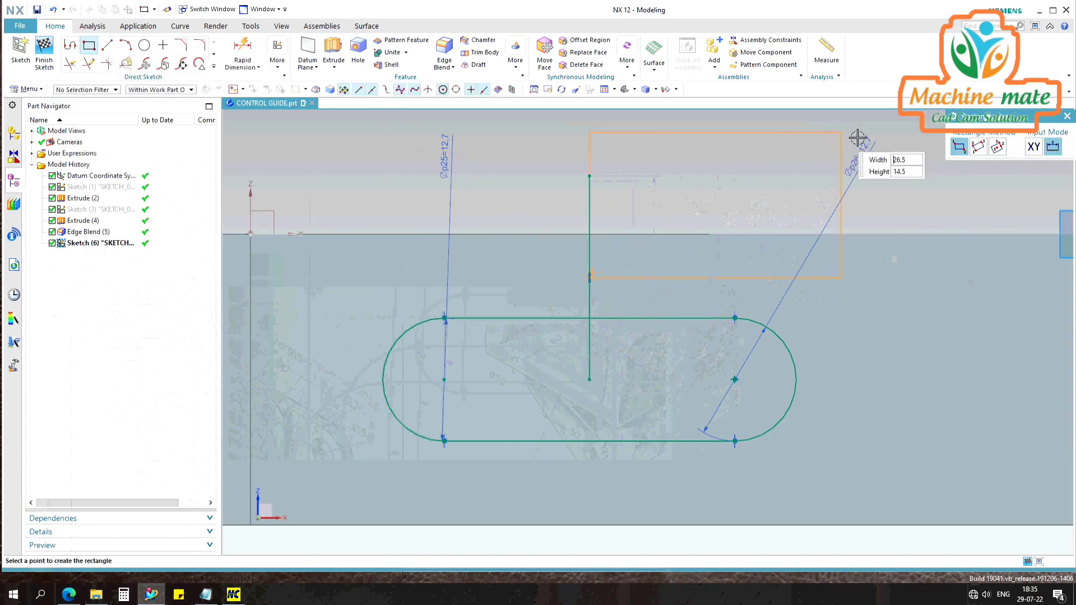
{"action": "left_click", "coordinate": [997, 147]}
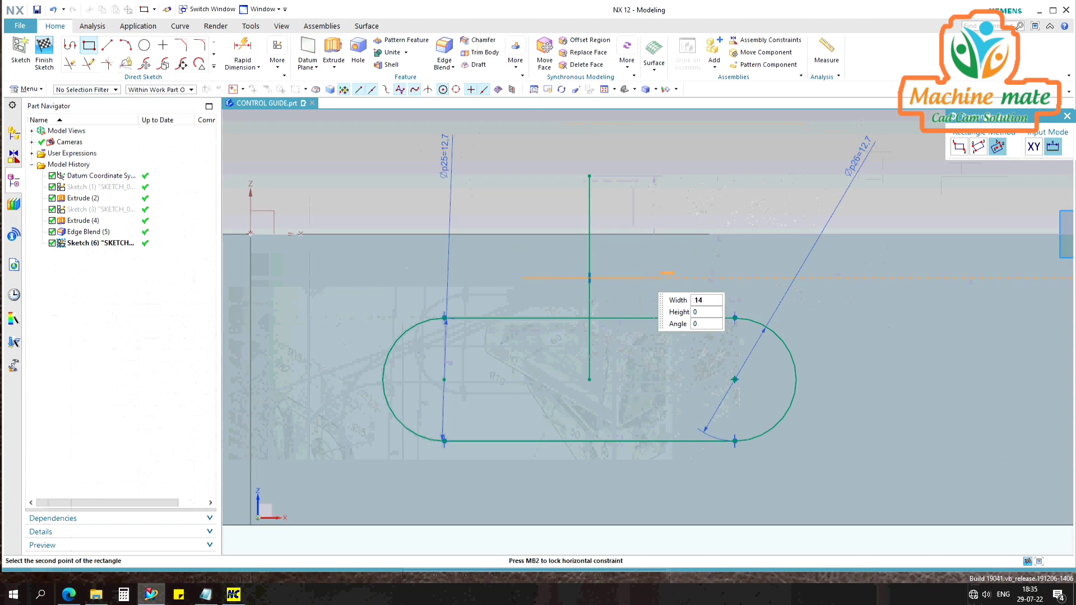
{"action": "left_click", "coordinate": [639, 275]}
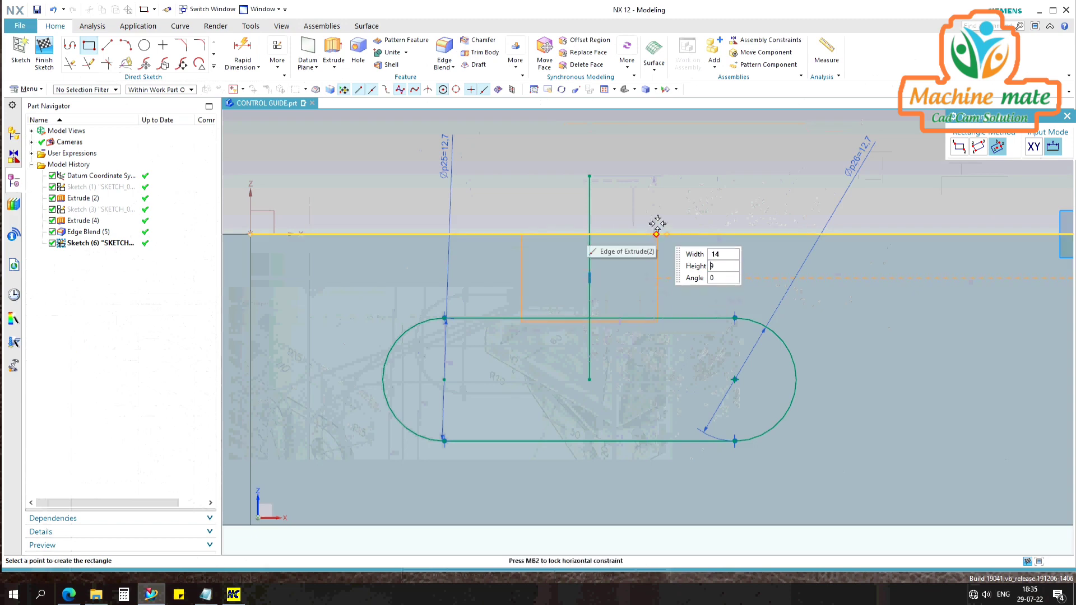
{"action": "left_click", "coordinate": [614, 221]}
Trim the vertical line and the overlap between rectangle and slot to leave one closed T-shaped profile, and finish the sketch
{"action": "key", "text": "t"}
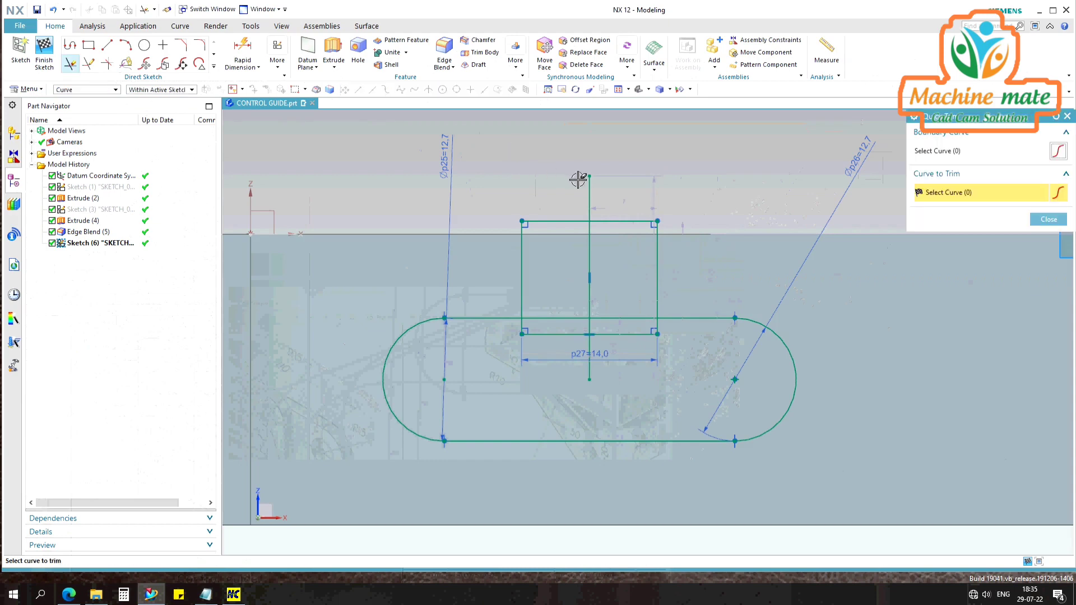
{"action": "left_click", "coordinate": [589, 193]}
{"action": "left_click", "coordinate": [589, 269]}
{"action": "left_click", "coordinate": [553, 332]}
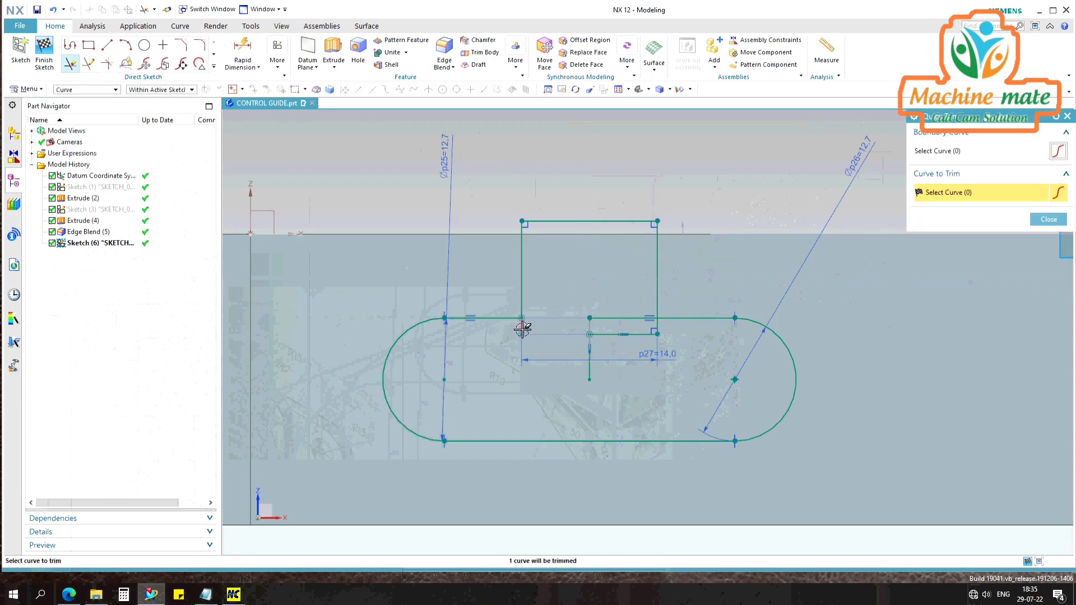
{"action": "left_click", "coordinate": [617, 334]}
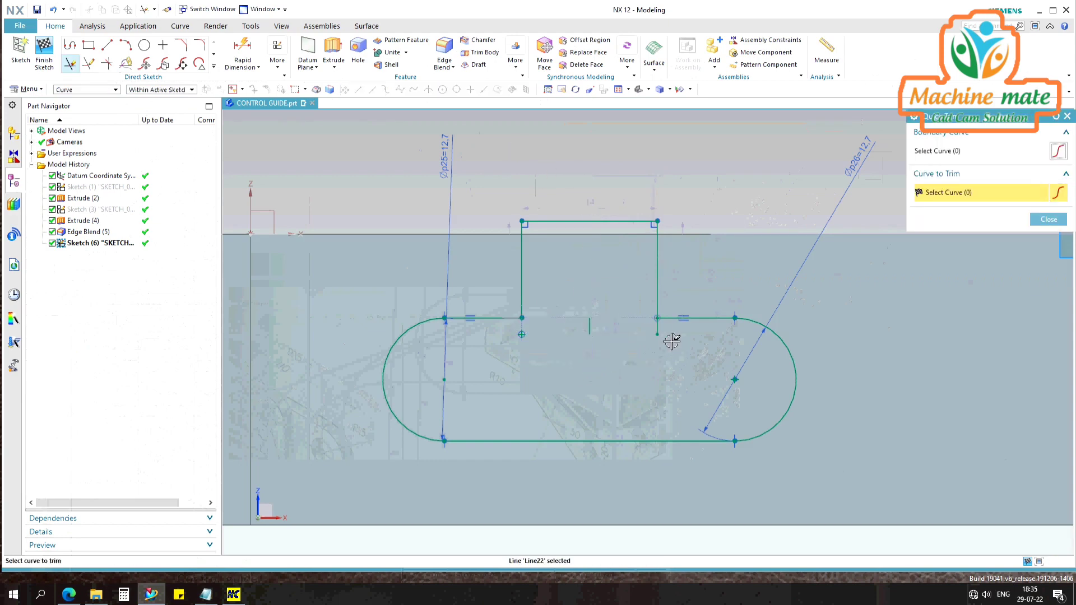
{"action": "scroll", "coordinate": [463, 286], "scroll_direction": "down", "scroll_amount": 2}
{"action": "scroll", "coordinate": [514, 332], "scroll_direction": "up", "scroll_amount": 2}
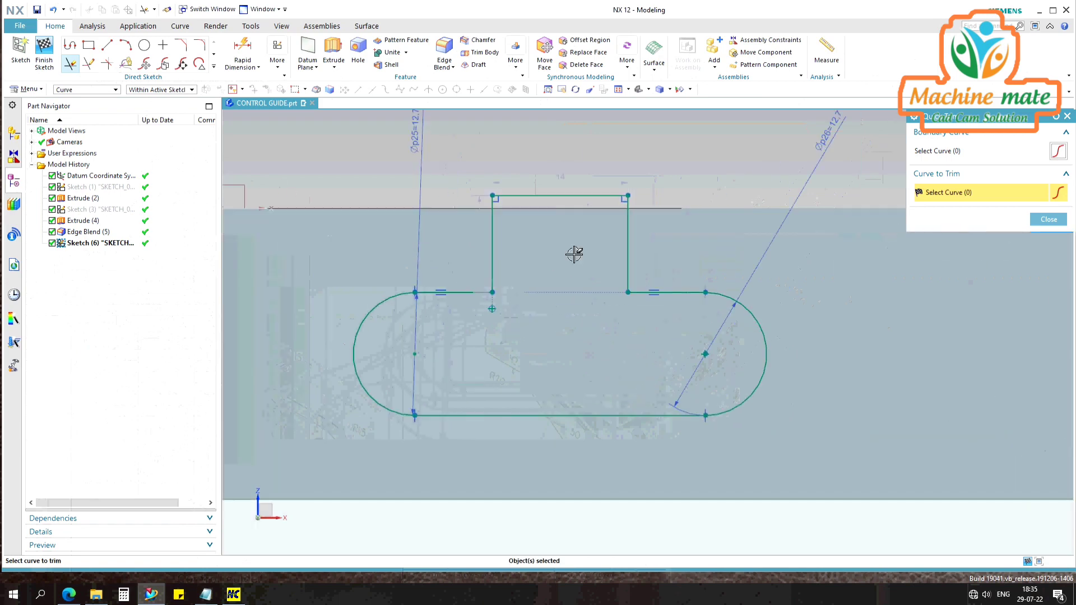
{"action": "scroll", "coordinate": [549, 365], "scroll_direction": "down", "scroll_amount": 4}
{"action": "scroll", "coordinate": [585, 324], "scroll_direction": "up", "scroll_amount": 6}
{"action": "scroll", "coordinate": [585, 322], "scroll_direction": "down", "scroll_amount": 2}
{"action": "key", "text": "ctrl+q"}
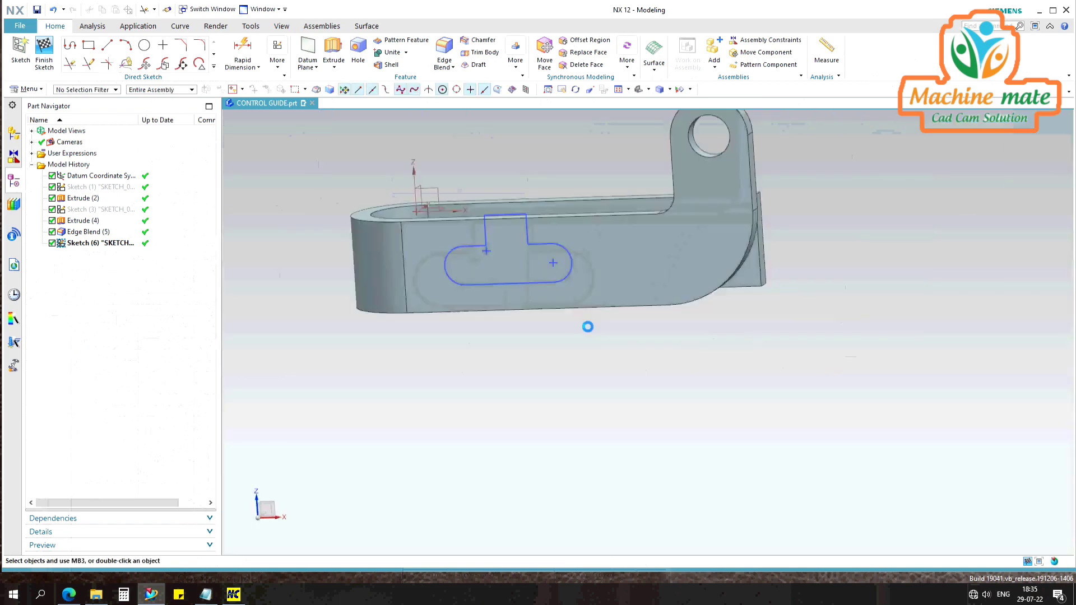
Extrude the T-shaped slot profile 6.5 mm with the Subtract boolean to cut it through the lug arm
{"action": "key", "text": "x"}
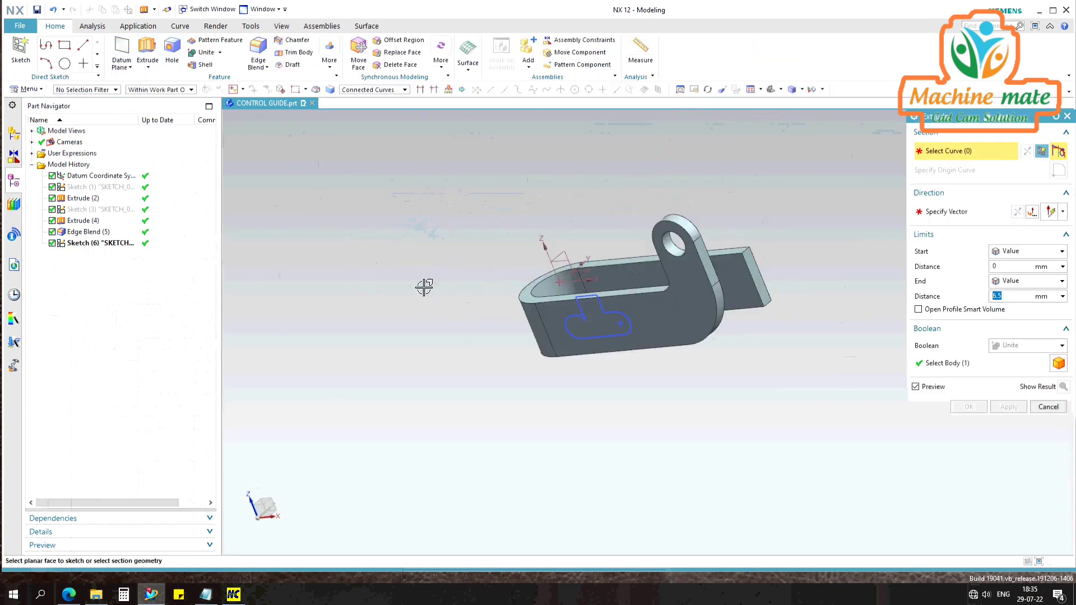
{"action": "left_click", "coordinate": [604, 301]}
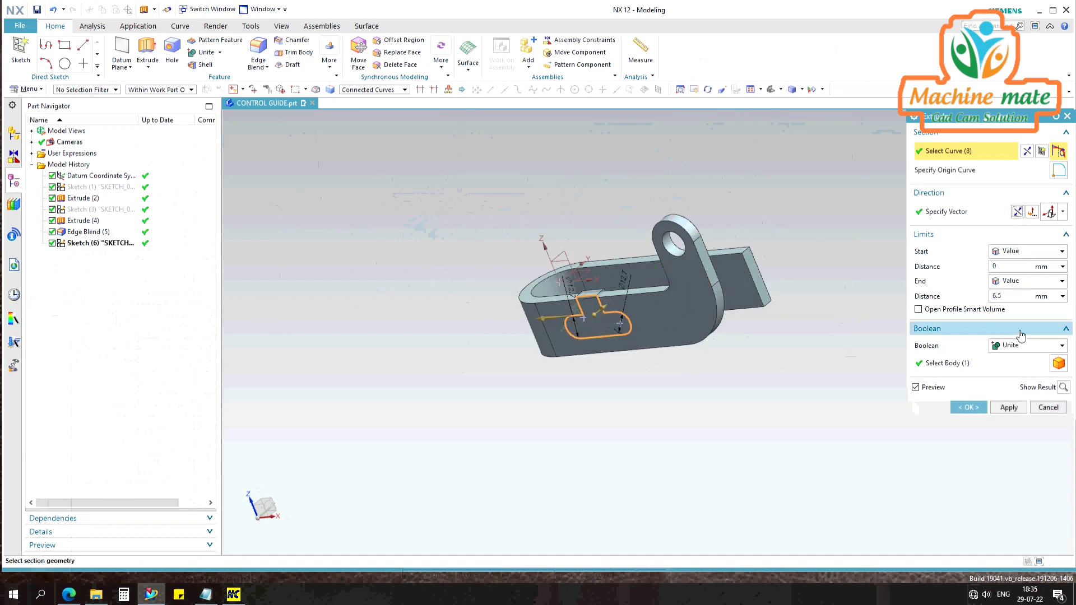
{"action": "left_click", "coordinate": [1028, 345]}
{"action": "left_click", "coordinate": [1014, 385]}
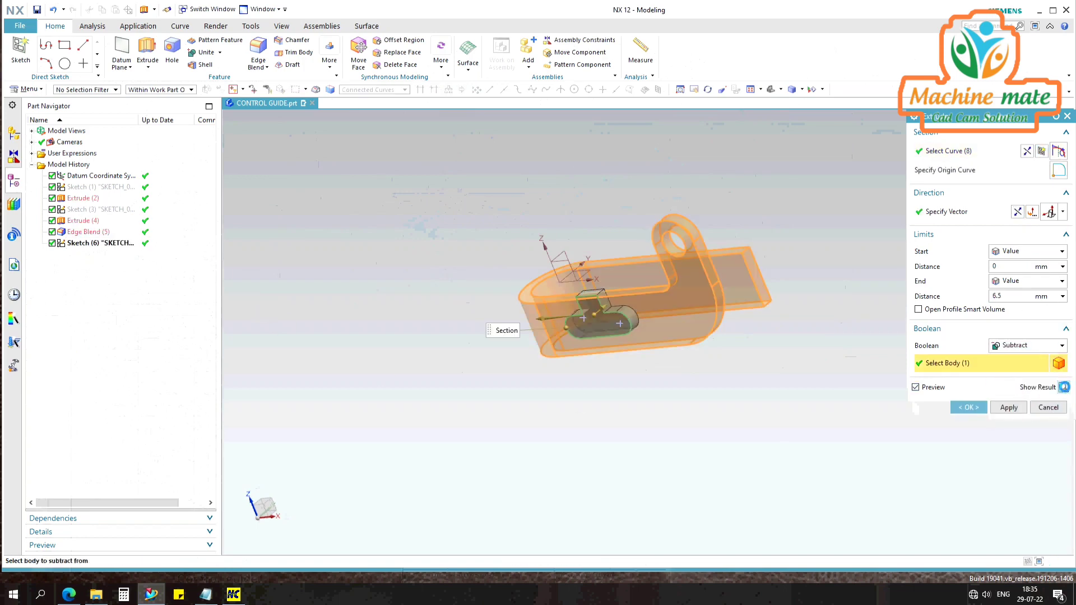
{"action": "left_click", "coordinate": [968, 408]}
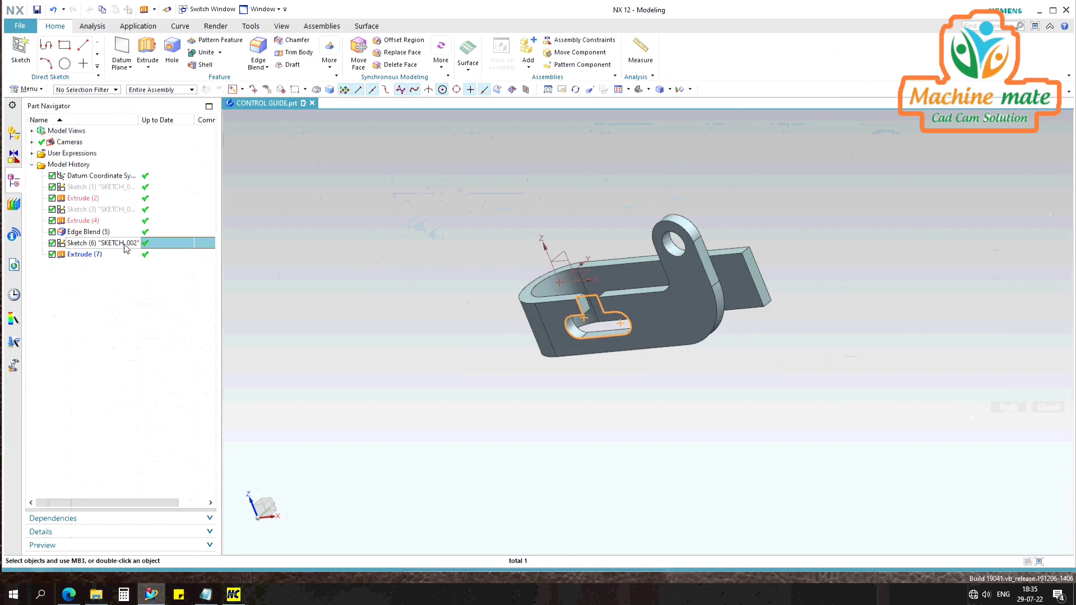
Hide the slot sketch and save the part
{"action": "left_click", "coordinate": [472, 314]}
{"action": "scroll", "coordinate": [455, 296], "scroll_direction": "up", "scroll_amount": 3}
{"action": "scroll", "coordinate": [381, 278], "scroll_direction": "down", "scroll_amount": 3}
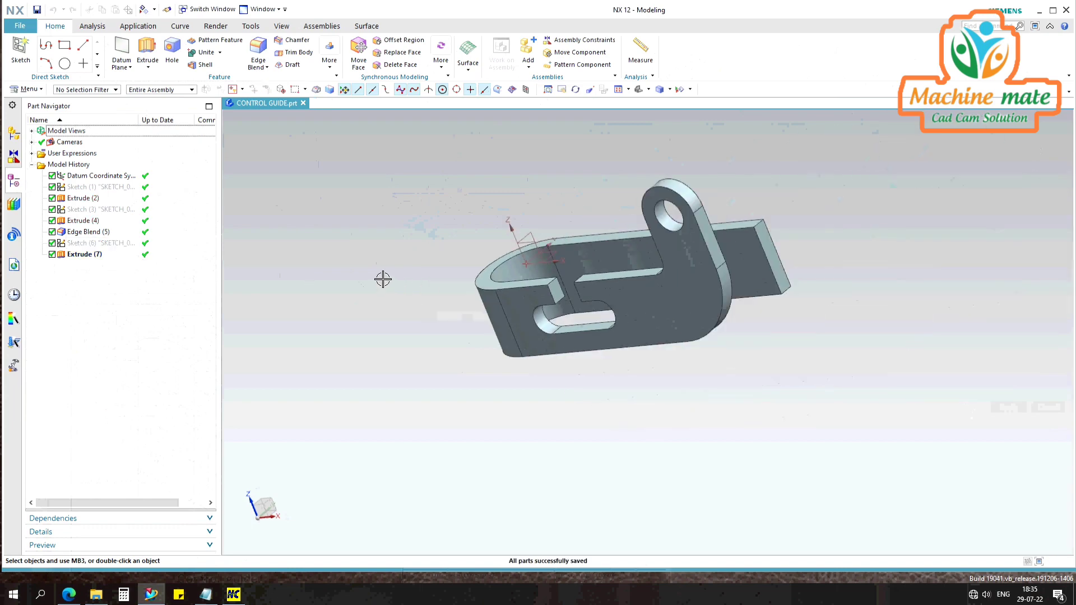
{"action": "middle_click_drag", "start_coordinate": [383, 278], "coordinate": [371, 412]}
Switch to the PDF drawing to check the control guide's remaining slot and hole dimensions
{"action": "left_click", "coordinate": [69, 595]}
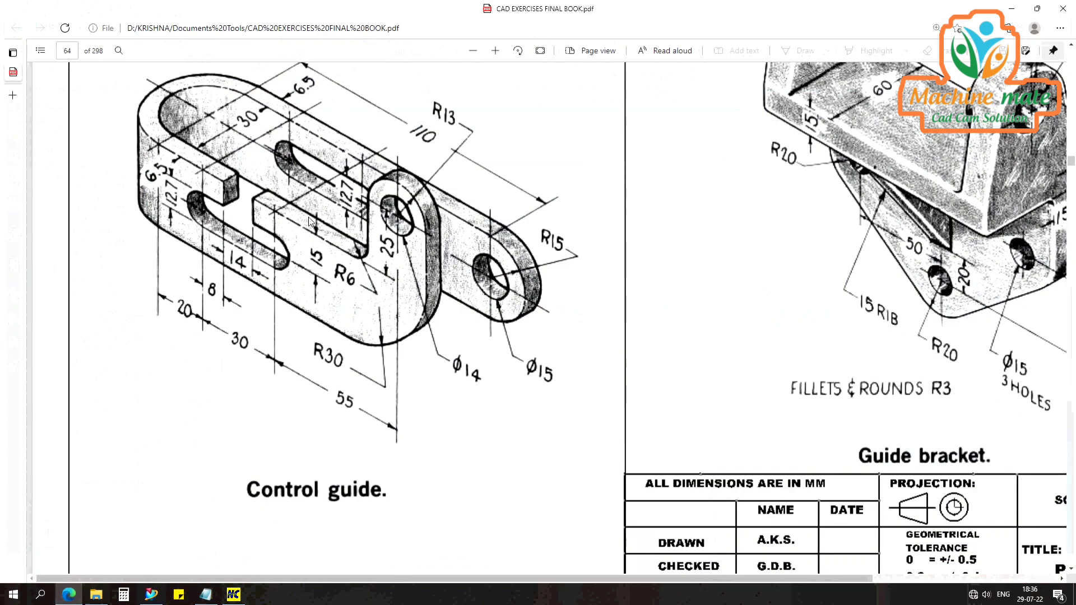